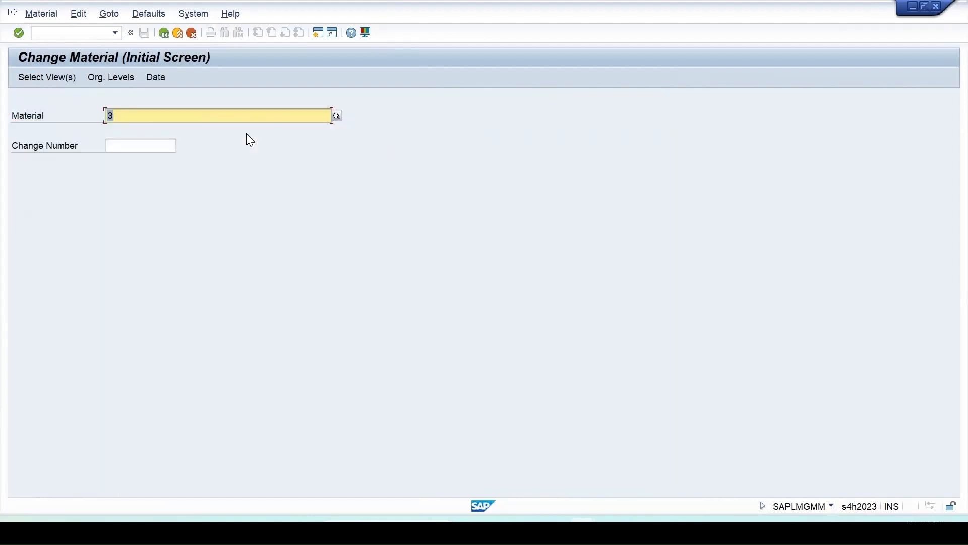
Check which views exist for material 50 in Change Material, and close the view selection.
{"action": "type", "text": "50"}
{"action": "key", "text": "Return"}
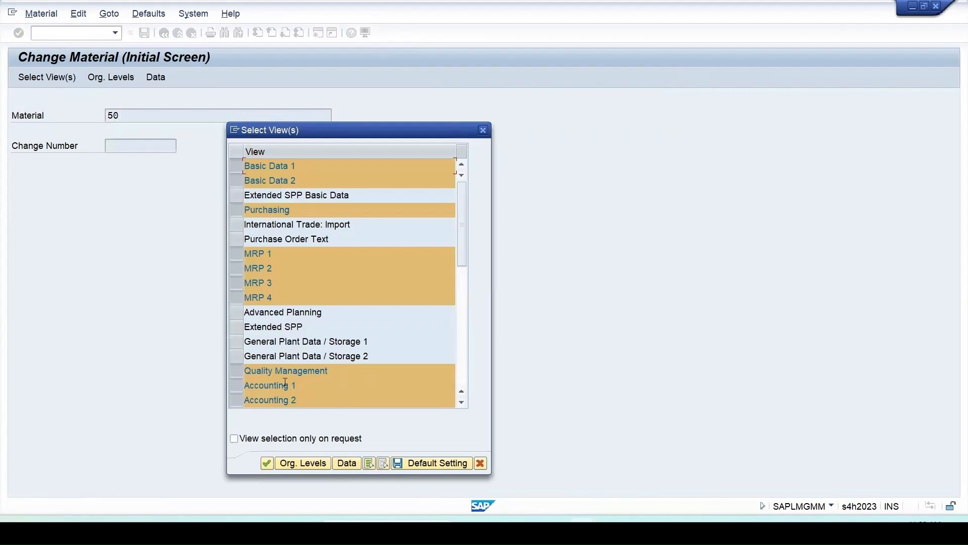
{"action": "left_click_drag", "start_coordinate": [378, 132], "coordinate": [410, 49]}
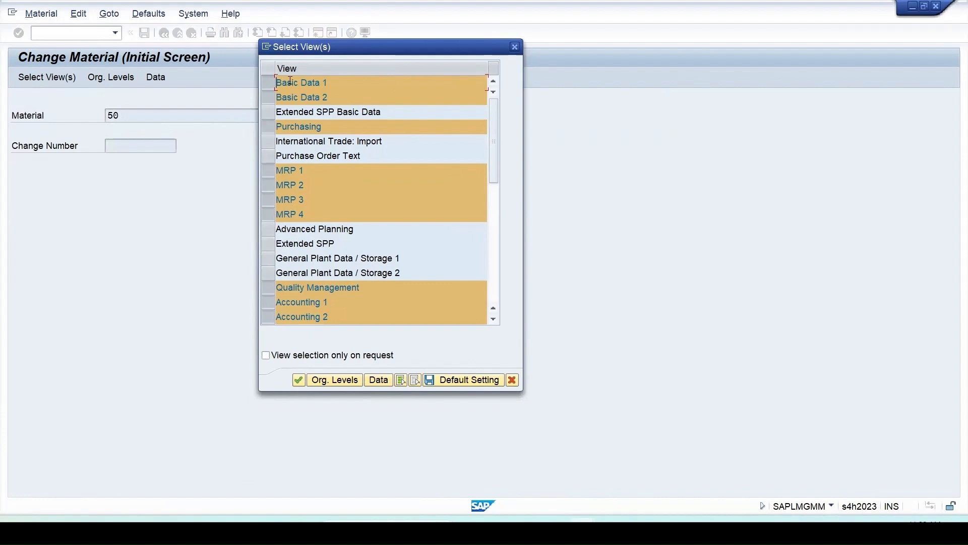
{"action": "left_click", "coordinate": [515, 47]}
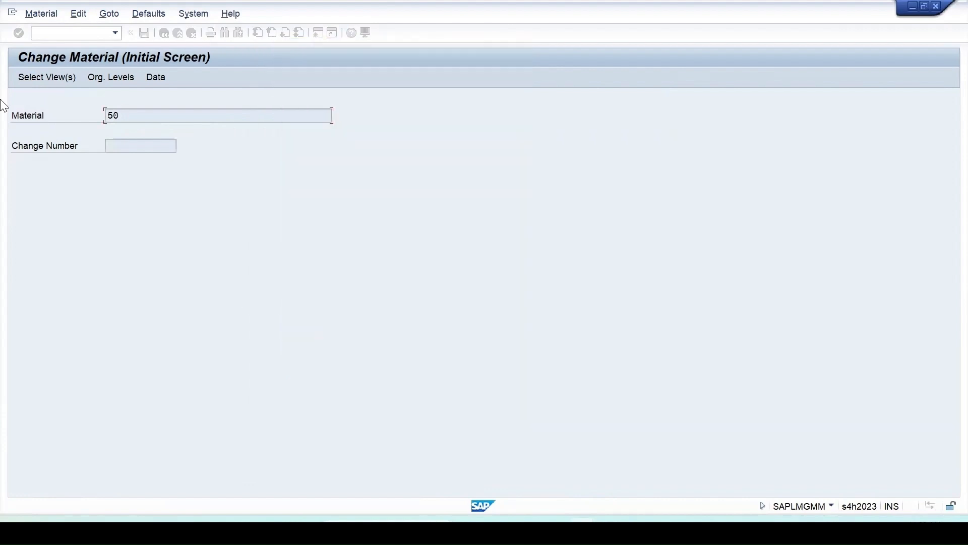
Open the material creation transaction MM01.
{"action": "type", "text": "/"}
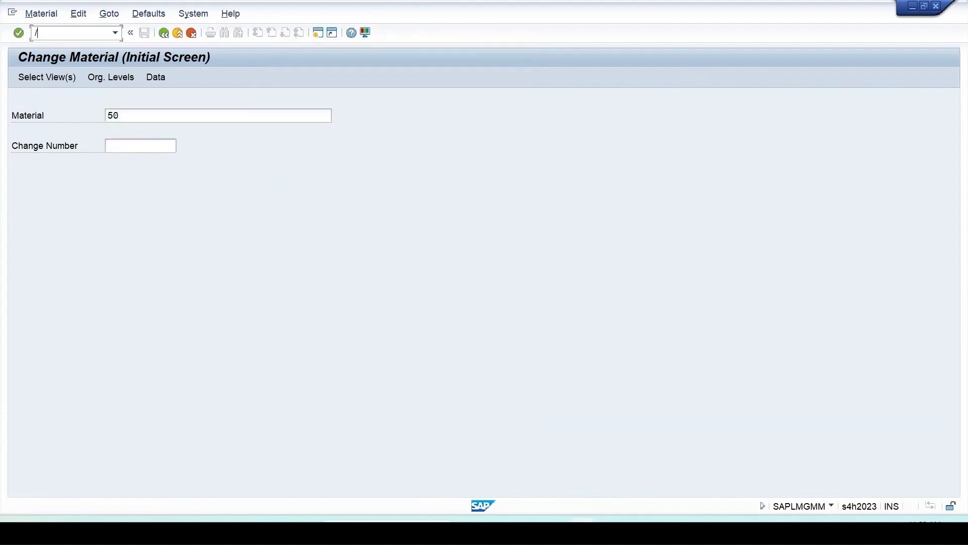
{"action": "type", "text": "nmm01"}
{"action": "key", "text": "Return"}
Open the view selection for material 50, look through the views and select only Basic Data 1 and Basic Data 2.
{"action": "type", "text": "50"}
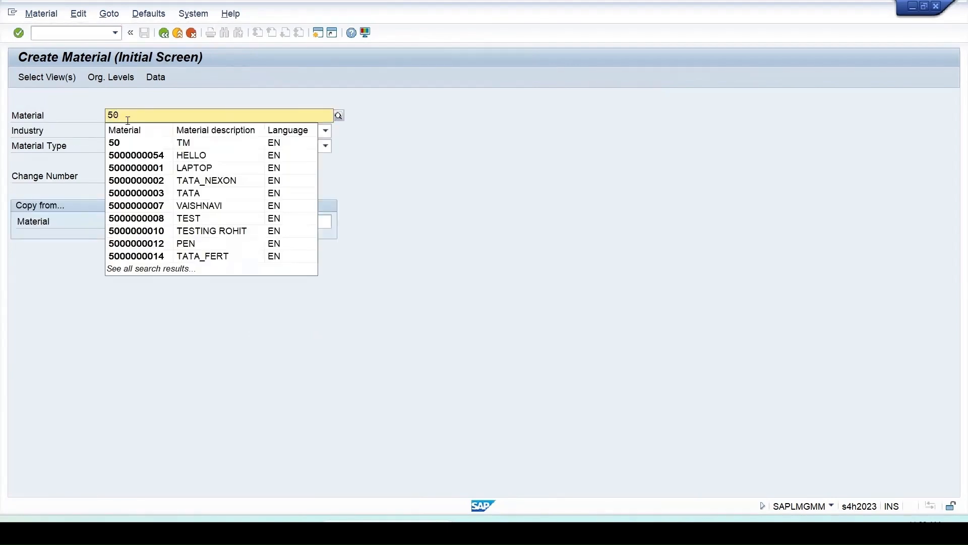
{"action": "left_click", "coordinate": [116, 142]}
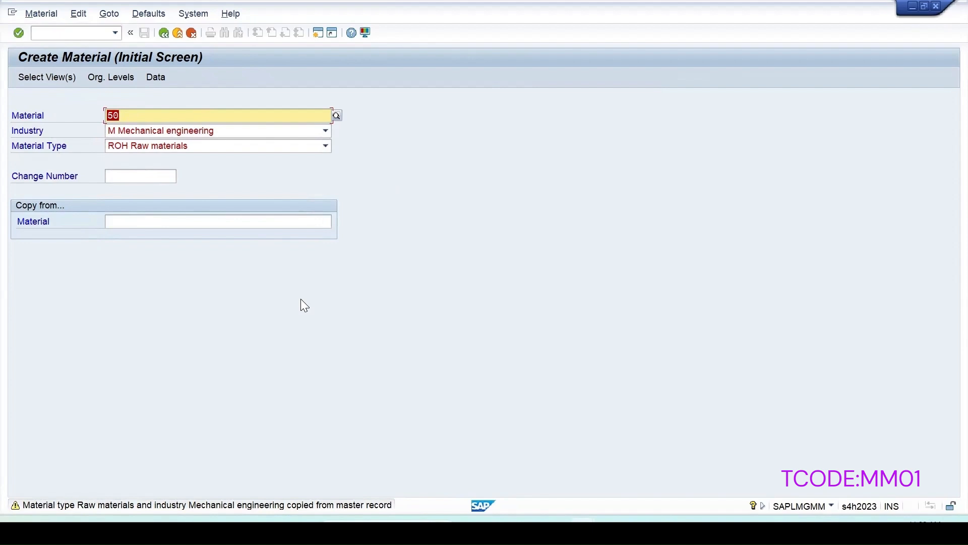
{"action": "key", "text": "Return"}
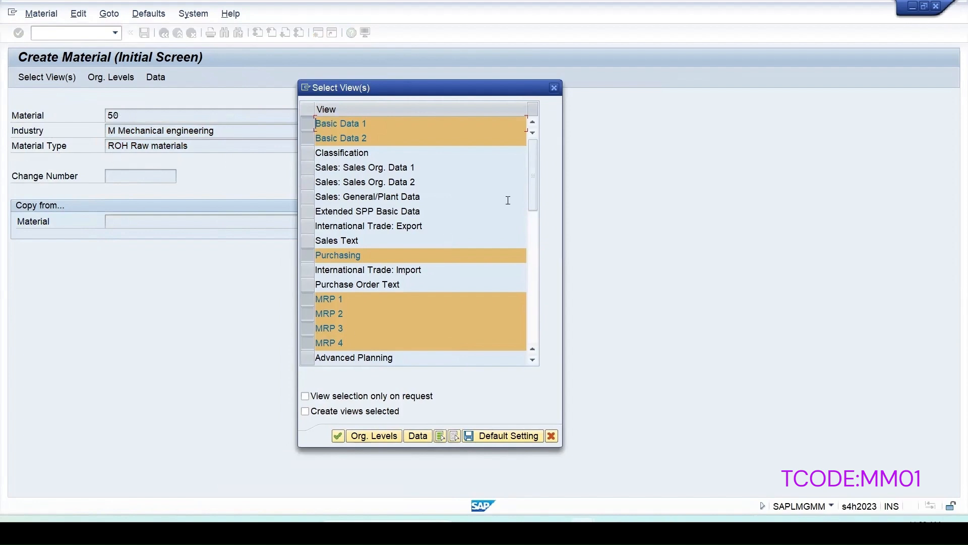
{"action": "left_click_drag", "start_coordinate": [533, 212], "coordinate": [533, 342]}
{"action": "scroll", "coordinate": [521, 289], "scroll_direction": "up", "scroll_amount": 10}
{"action": "left_click", "coordinate": [305, 121]}
{"action": "left_click", "coordinate": [313, 125]}
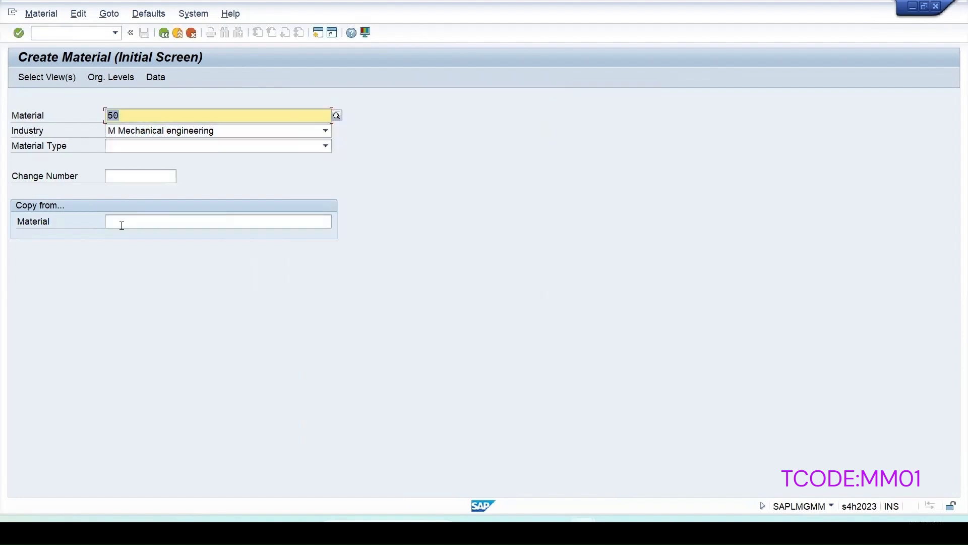
Try to create material Test1 with material type ROH Raw materials, using material 50 as the copy-from reference.
{"action": "left_click", "coordinate": [123, 223]}
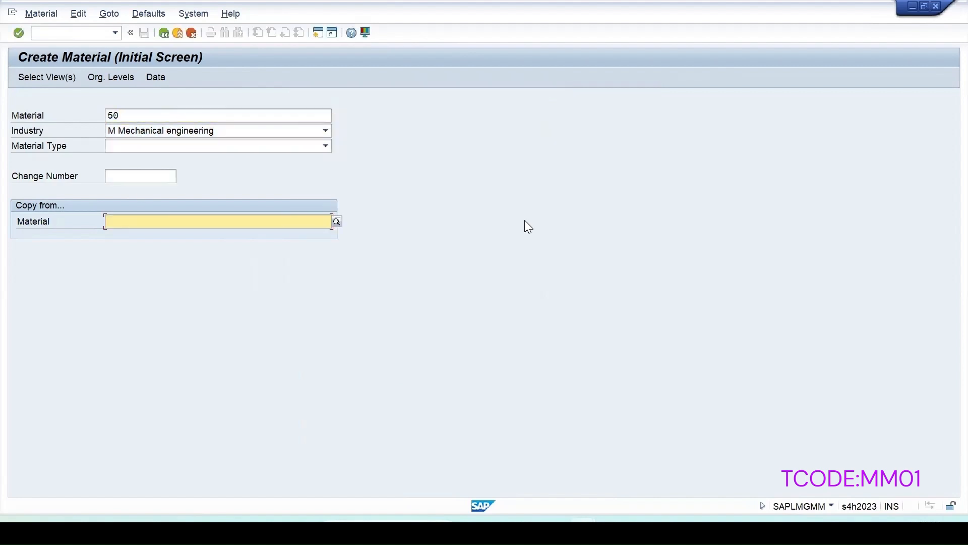
{"action": "type", "text": "50"}
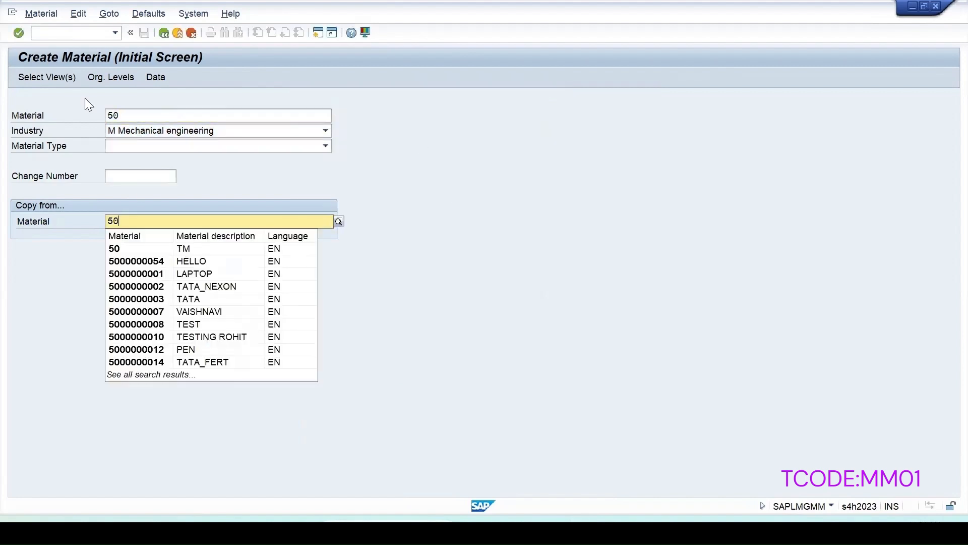
{"action": "left_click", "coordinate": [128, 119]}
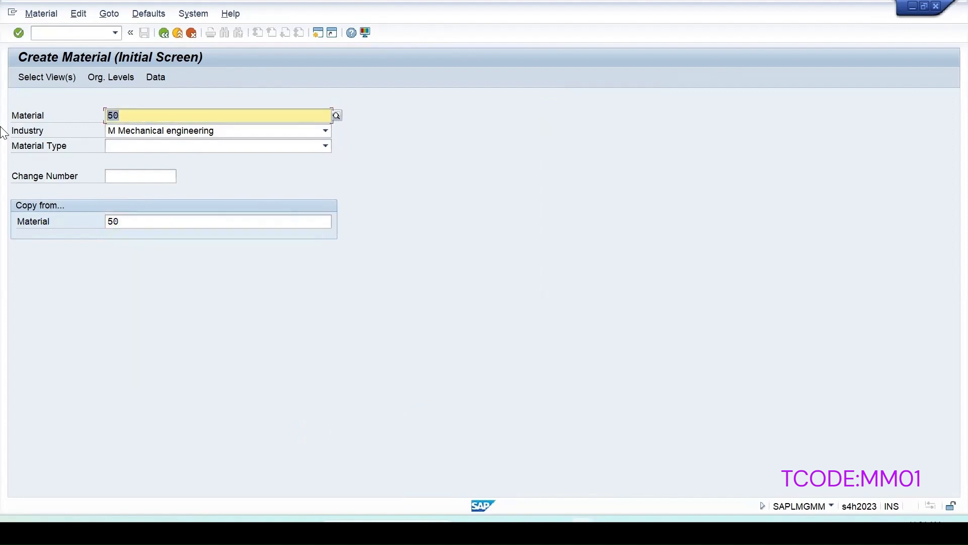
{"action": "type", "text": "Test1"}
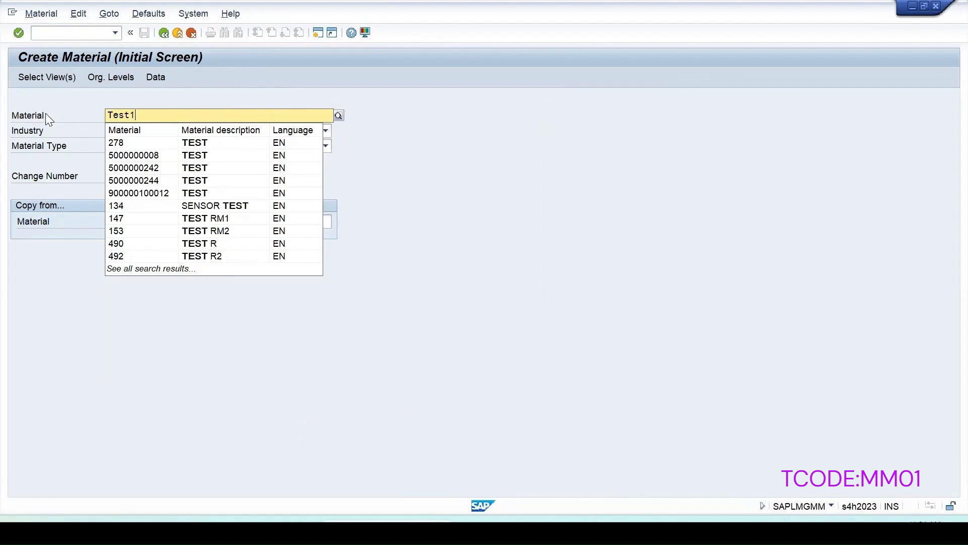
{"action": "left_click", "coordinate": [128, 301]}
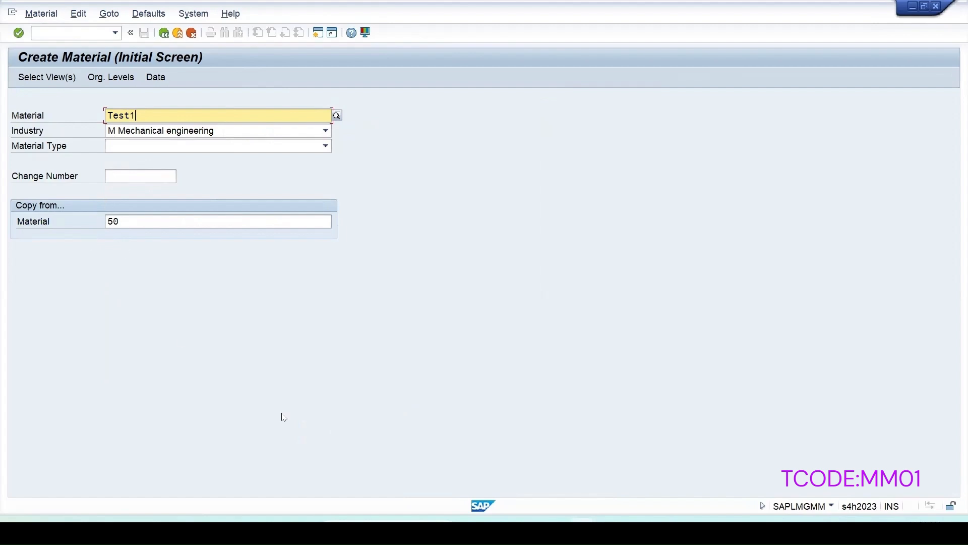
{"action": "key", "text": "Return"}
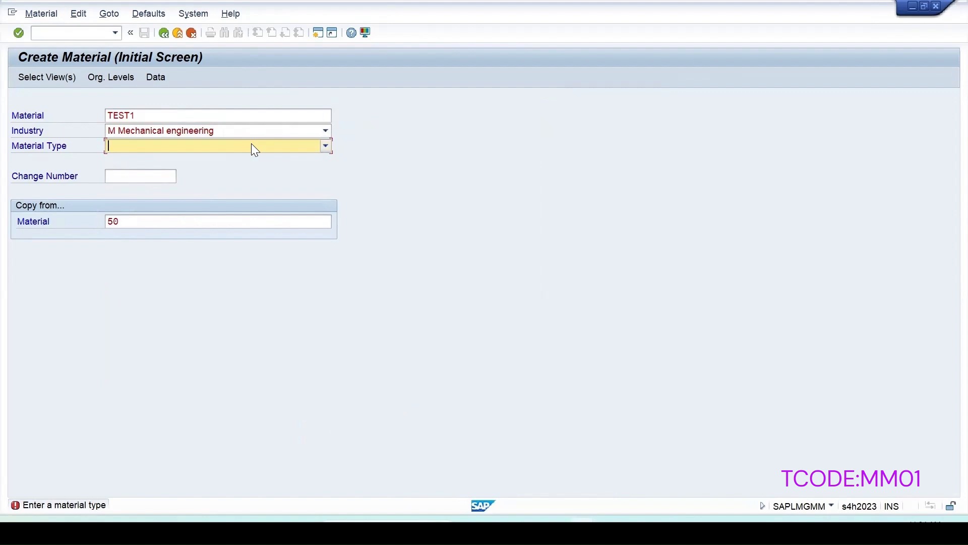
{"action": "type", "text": "ROH Raw materials"}
{"action": "key", "text": "Return"}
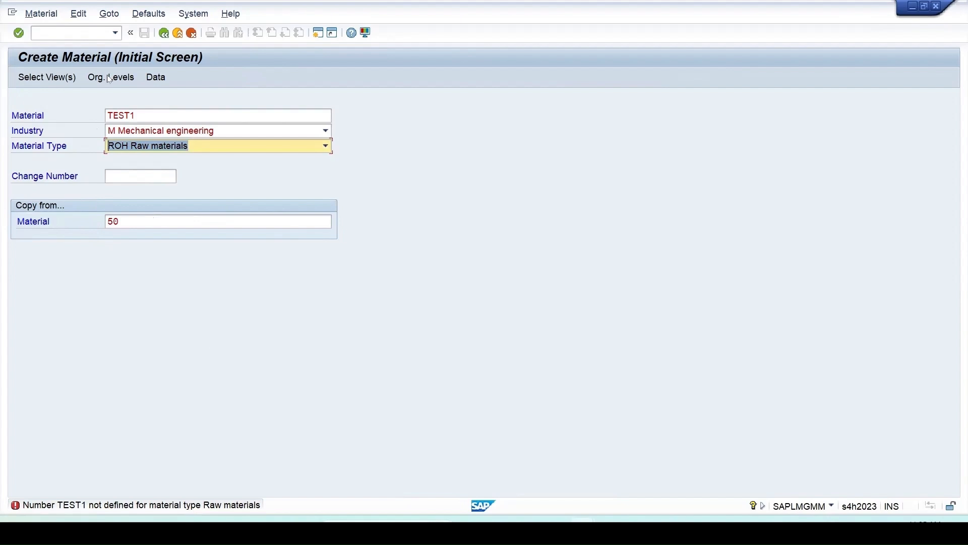
Clear the material number of the new material and proceed to the view selection.
{"action": "left_click_drag", "start_coordinate": [142, 114], "coordinate": [1, 116]}
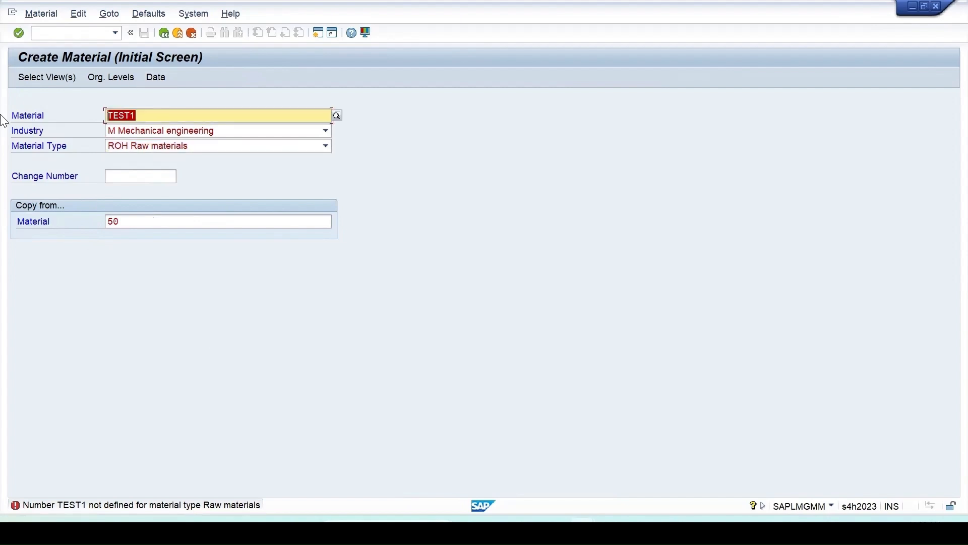
{"action": "key", "text": "BackSpace"}
{"action": "key", "text": "Return"}
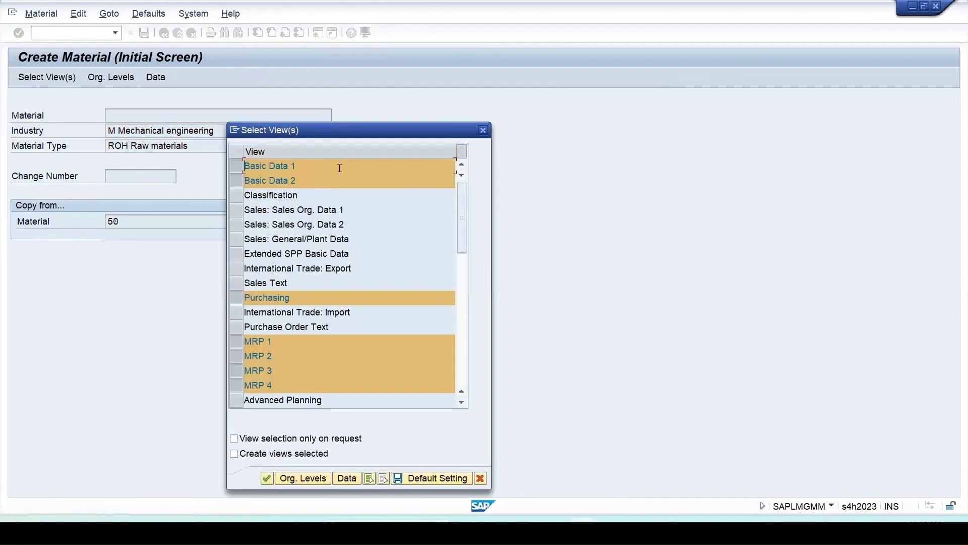
Deselect all views, select only Basic Data 1 and Basic Data 2, and confirm the selection.
{"action": "left_click_drag", "start_coordinate": [375, 135], "coordinate": [382, 99]}
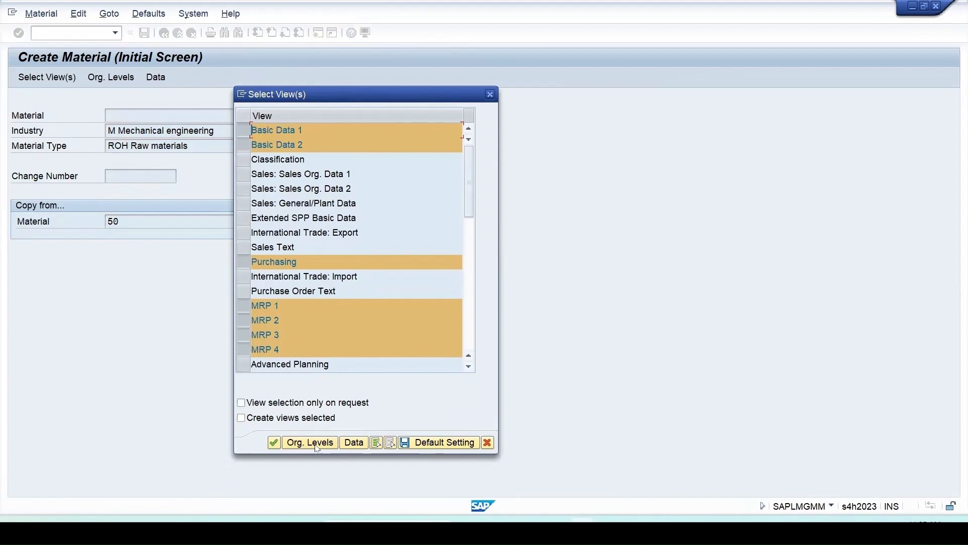
{"action": "left_click_drag", "start_coordinate": [468, 190], "coordinate": [468, 352]}
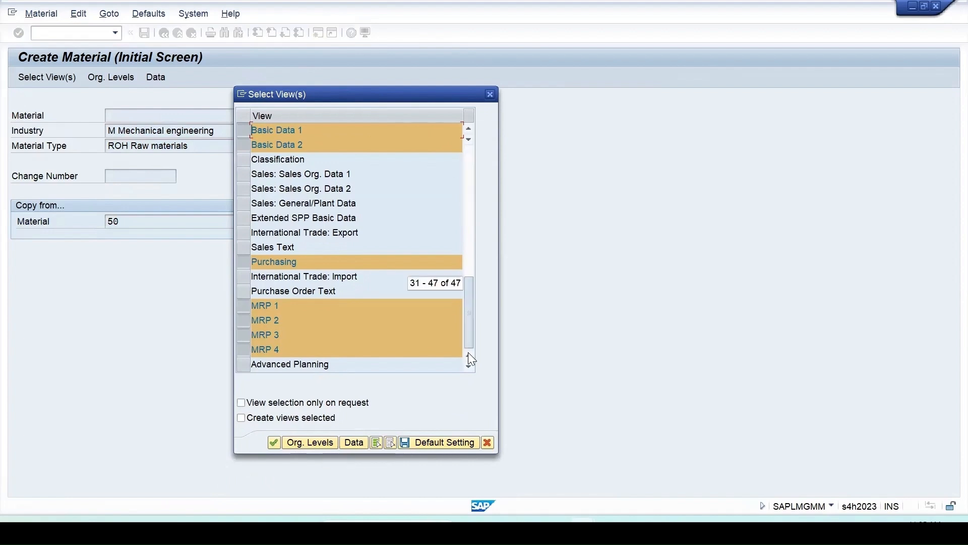
{"action": "left_click", "coordinate": [391, 443]}
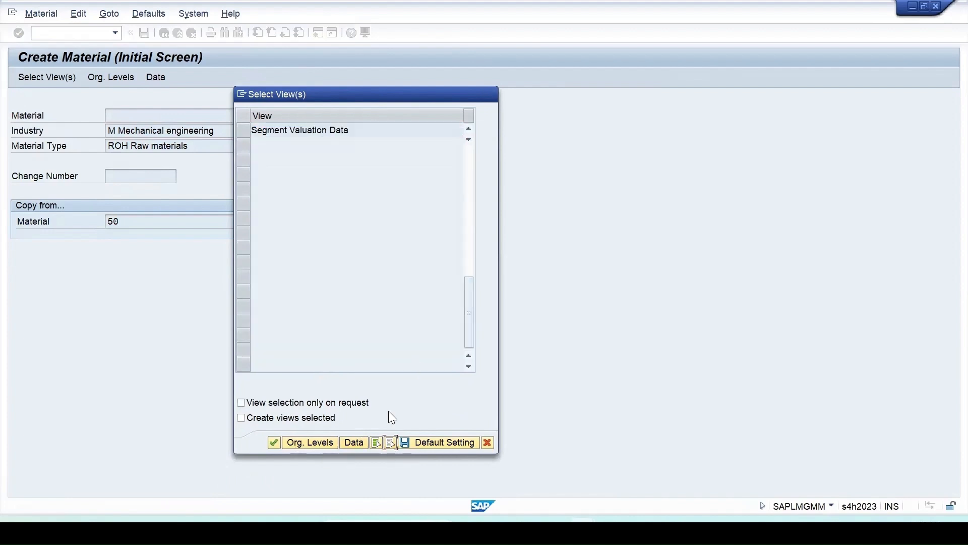
{"action": "left_click", "coordinate": [476, 144]}
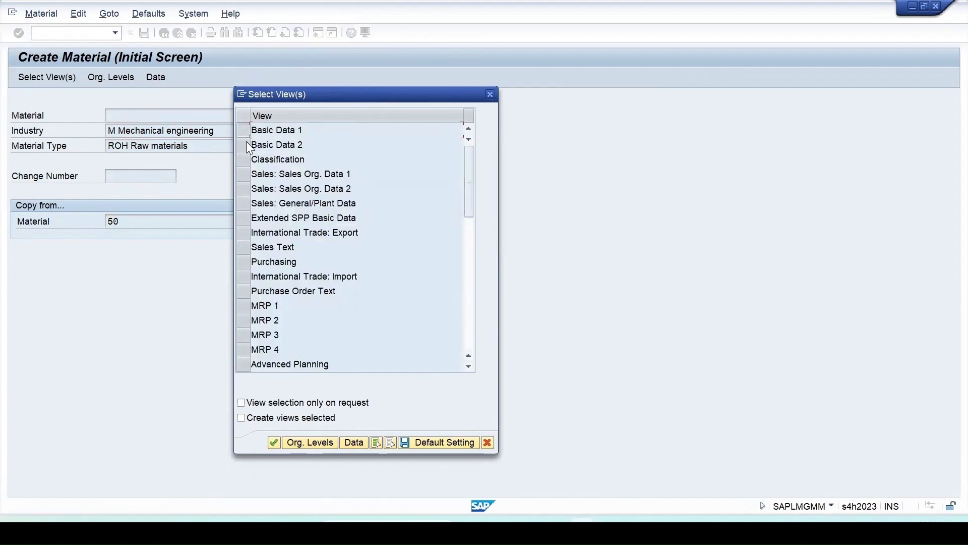
{"action": "left_click_drag", "start_coordinate": [243, 130], "coordinate": [243, 144]}
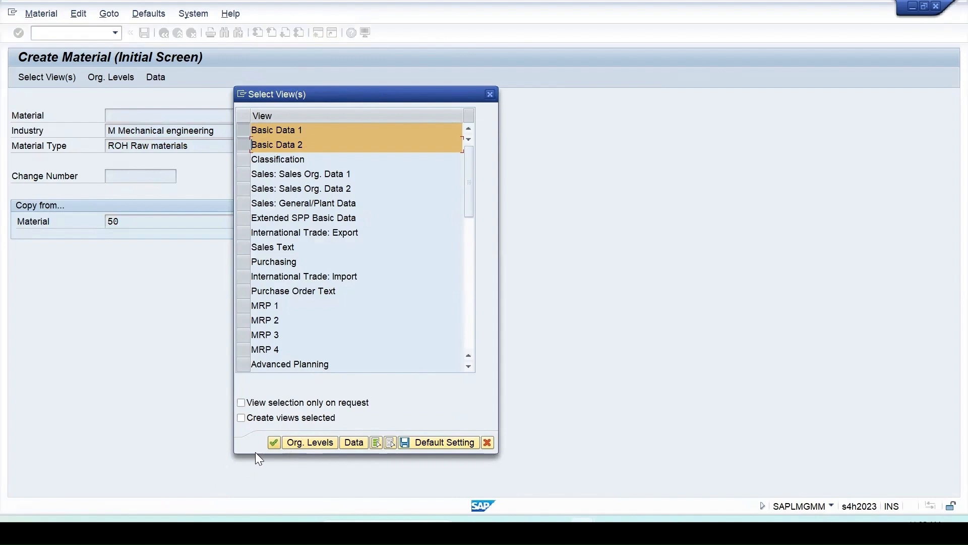
{"action": "left_click", "coordinate": [293, 444]}
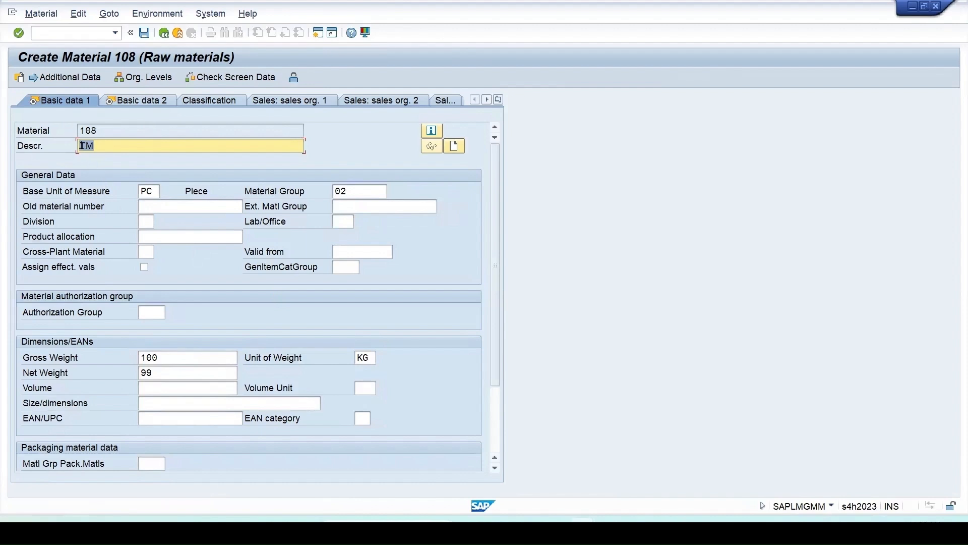
Set the new material's description to TestMat and continue to the Basic data 2 view.
{"action": "type", "text": "est"}
{"action": "key", "text": "End"}
{"action": "type", "text": "at"}
{"action": "key", "text": "Return"}
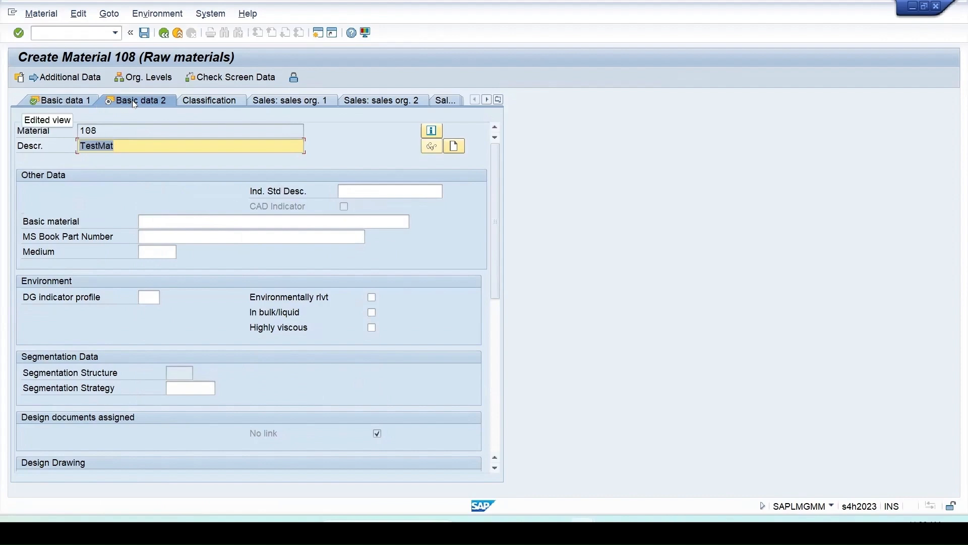
Save the new material, then view and close the details of the creation message.
{"action": "key", "text": "Return"}
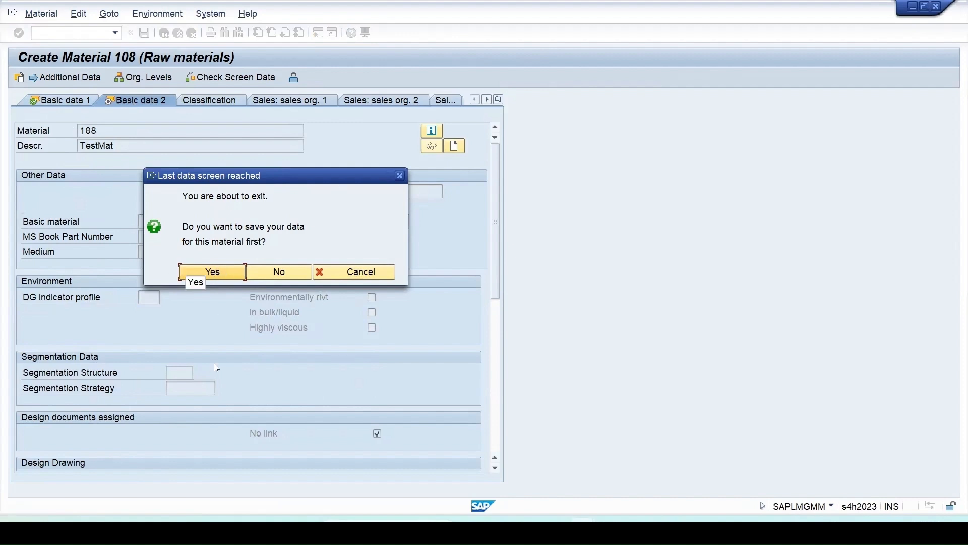
{"action": "key", "text": "Return"}
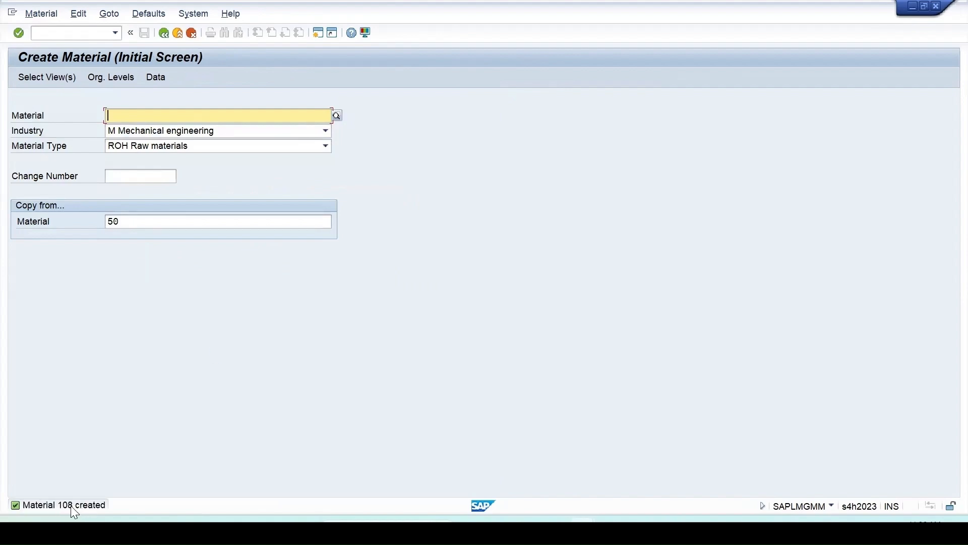
{"action": "double_click", "coordinate": [71, 505]}
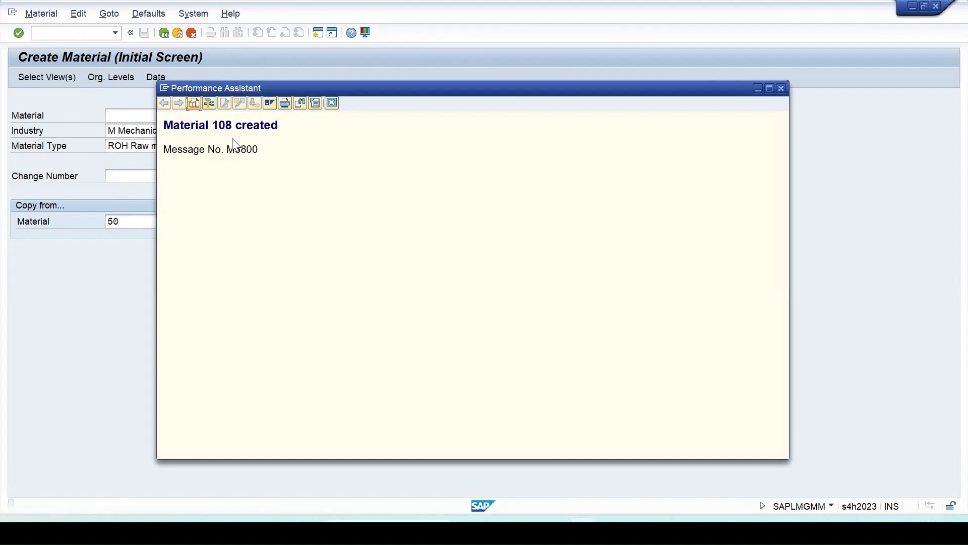
{"action": "key", "text": "Escape"}
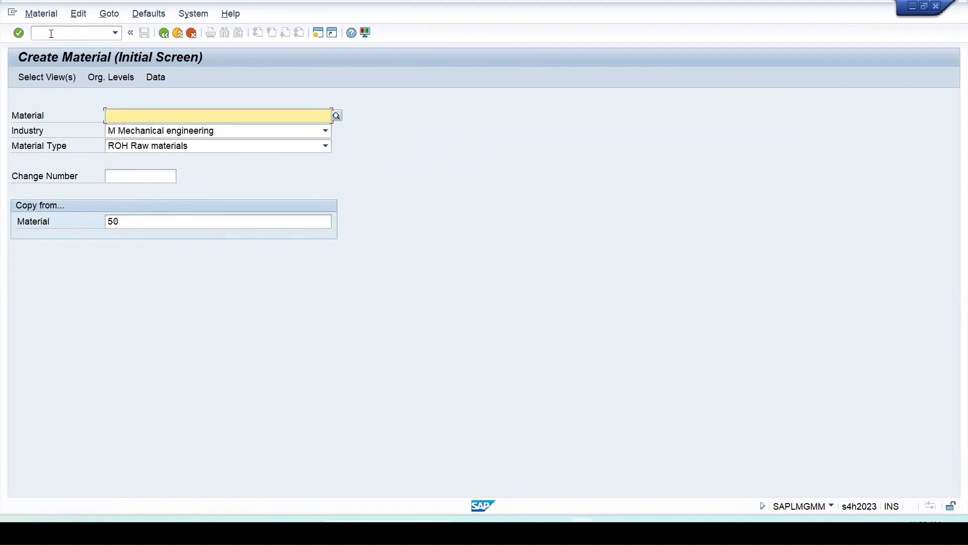
Open the newly created material 108 for immediate change with its preselected views.
{"action": "left_click", "coordinate": [43, 14]}
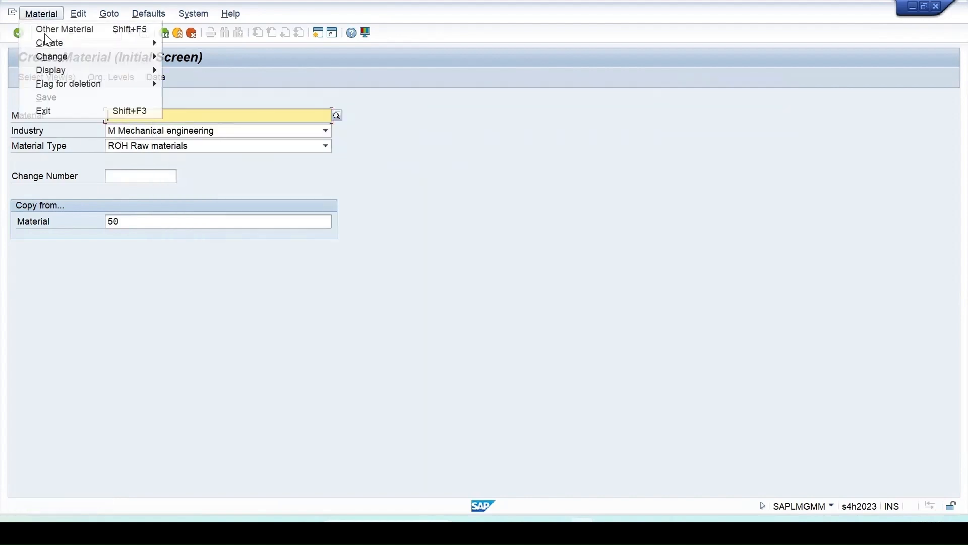
{"action": "mouse_move", "coordinate": [126, 56]}
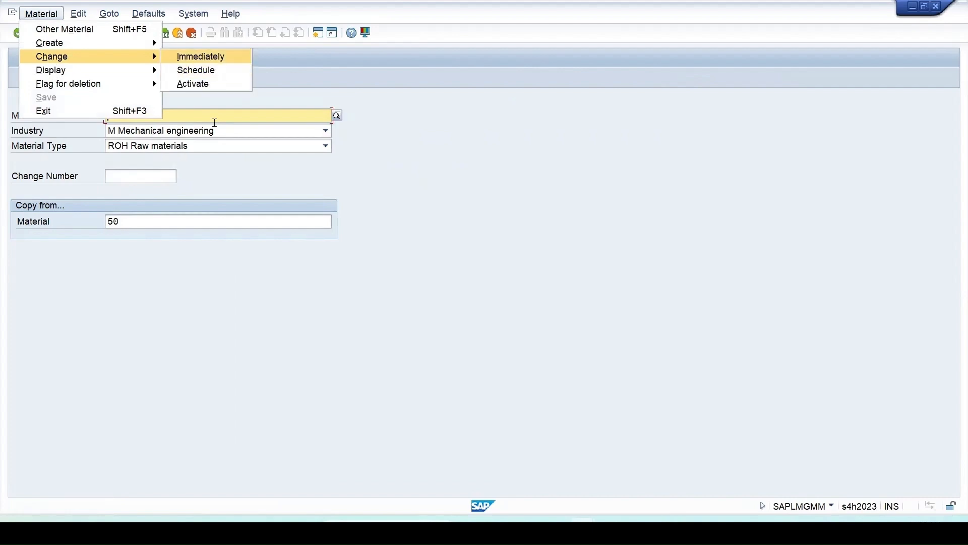
{"action": "key", "text": "Return"}
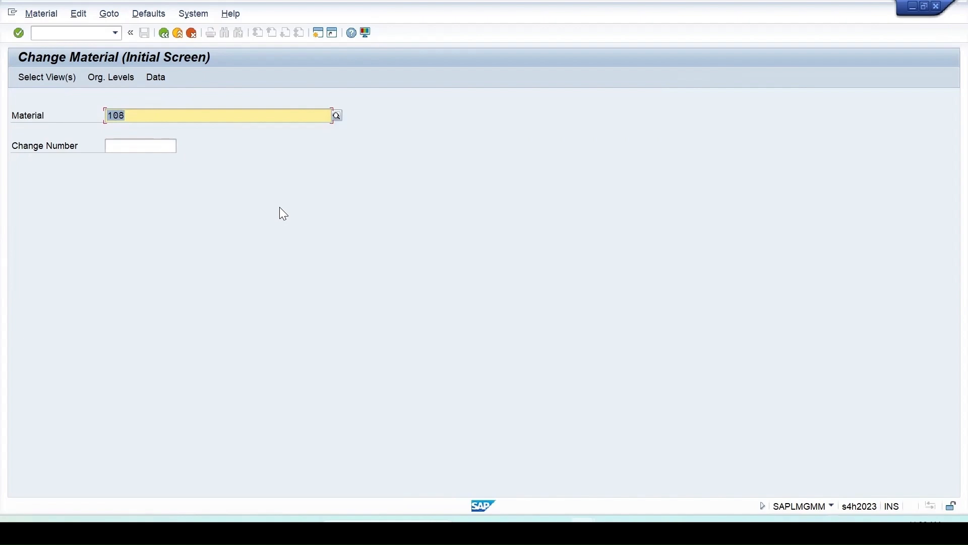
{"action": "key", "text": "Return"}
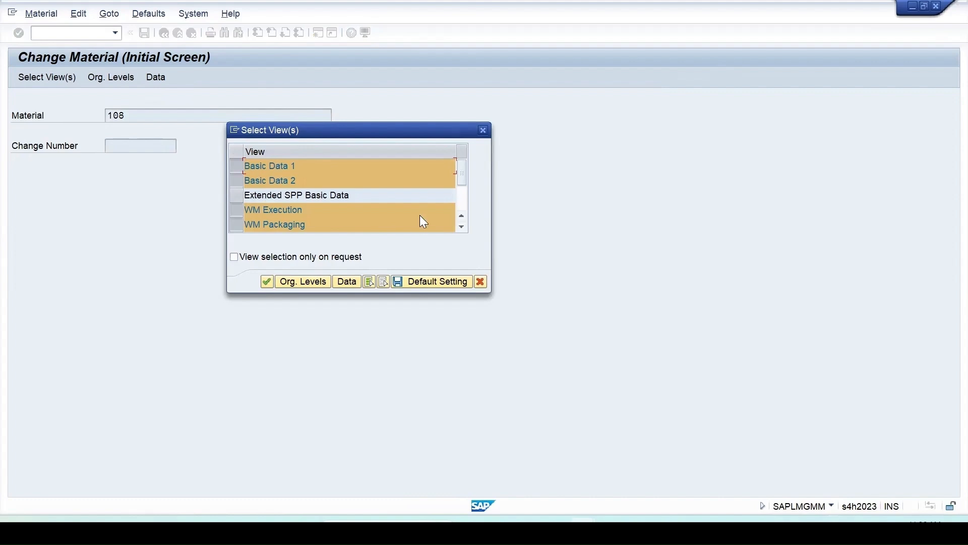
{"action": "left_click", "coordinate": [267, 281]}
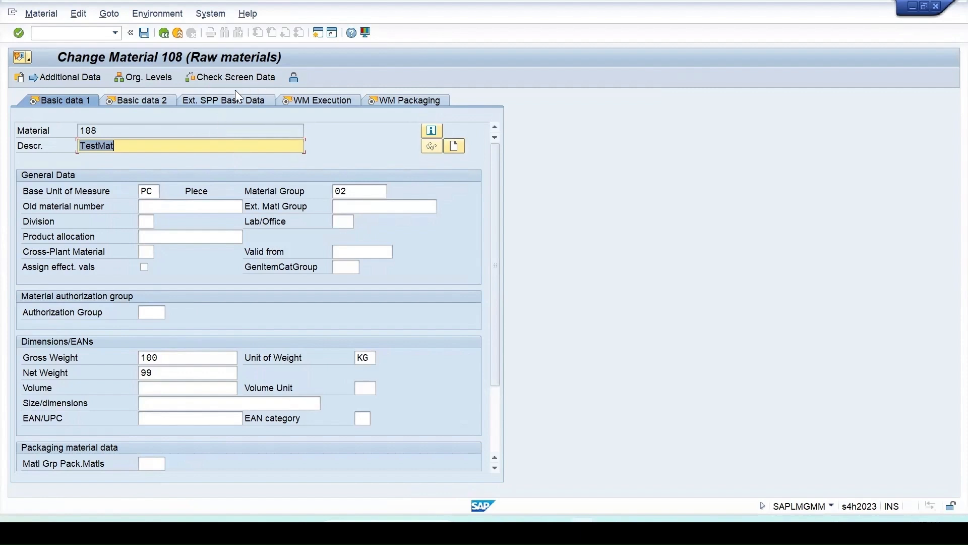
Leave the change screen of material 108 and start the immediate creation of a material.
{"action": "left_click", "coordinate": [164, 36]}
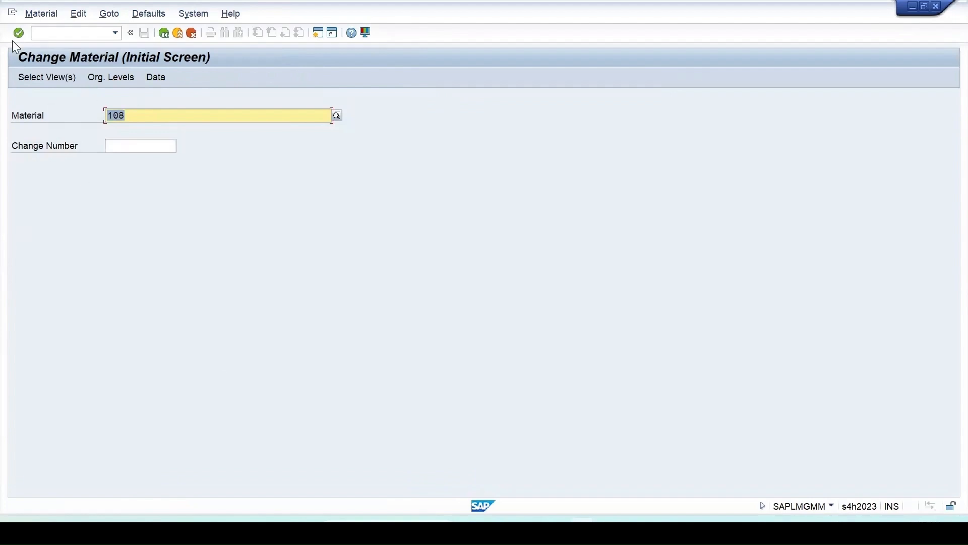
{"action": "left_click", "coordinate": [41, 15]}
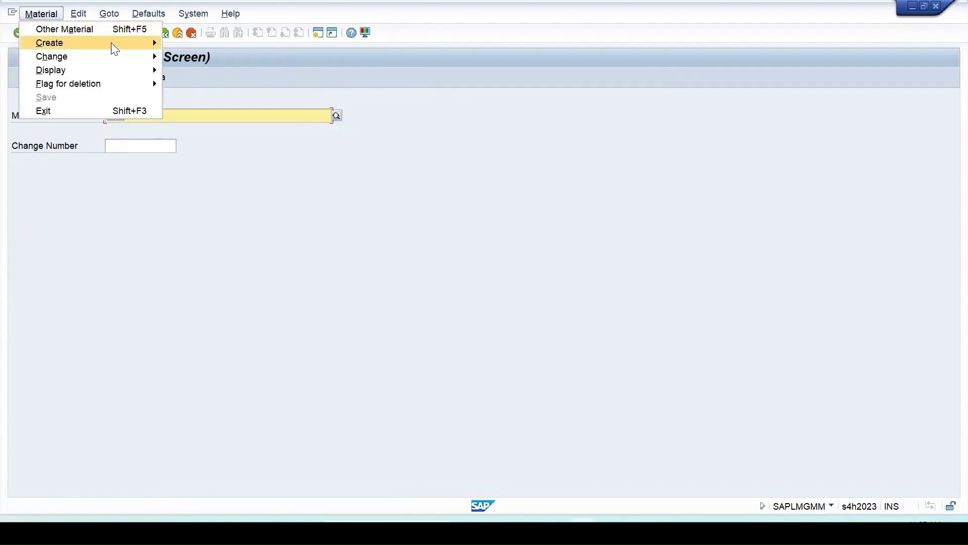
{"action": "mouse_move", "coordinate": [113, 44]}
{"action": "left_click", "coordinate": [186, 44]}
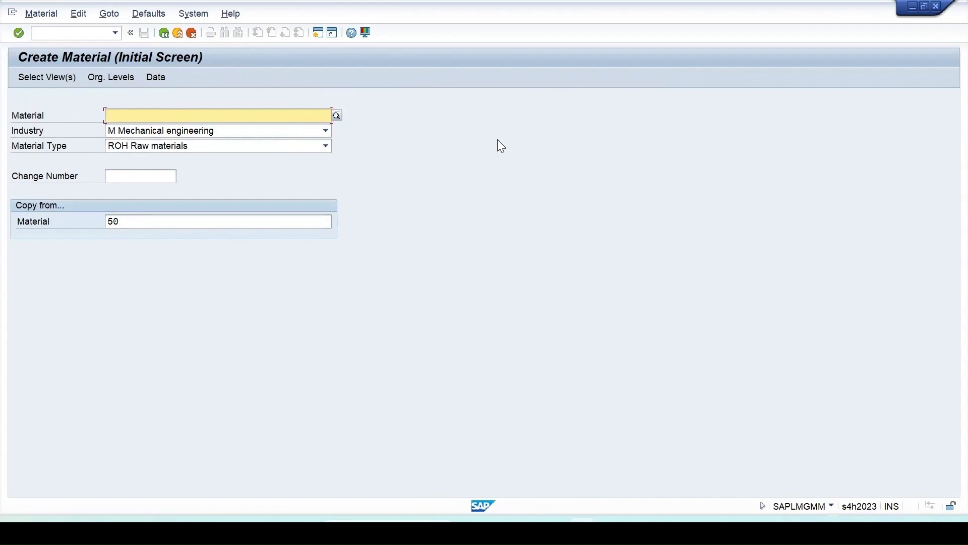
Enter 108 as the material to create, clear the copy-from material, and continue to the view selection.
{"action": "type", "text": "108"}
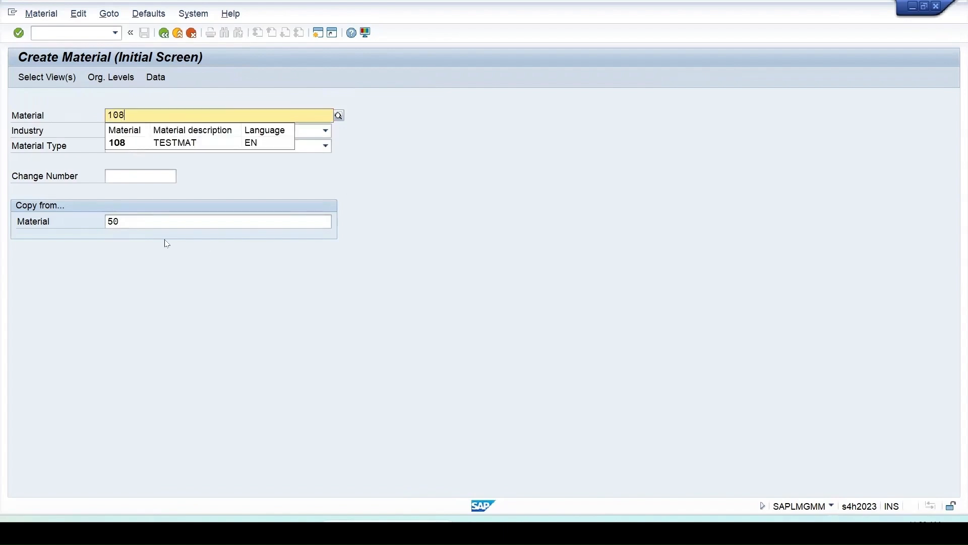
{"action": "left_click", "coordinate": [157, 222]}
{"action": "key", "text": "shift+Home"}
{"action": "key", "text": "BackSpace"}
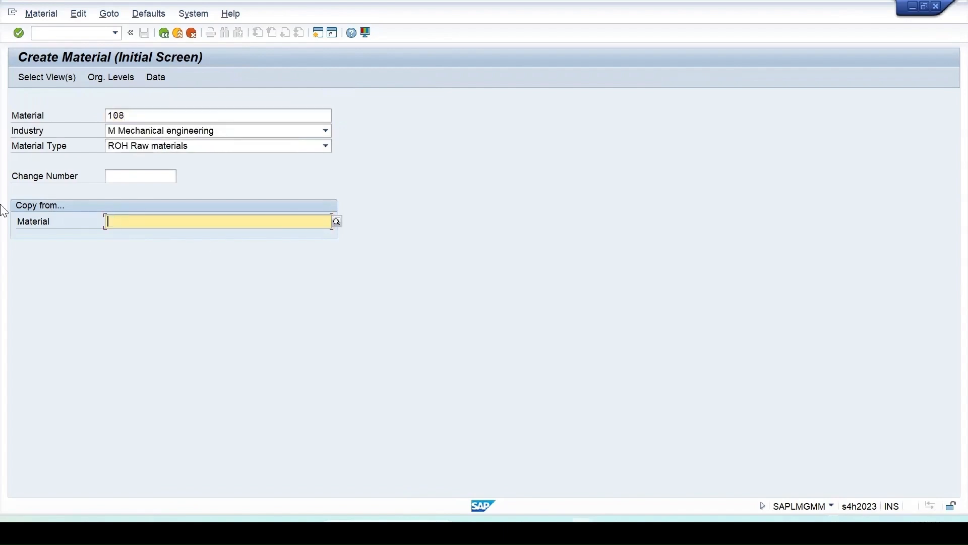
{"action": "key", "text": "Return"}
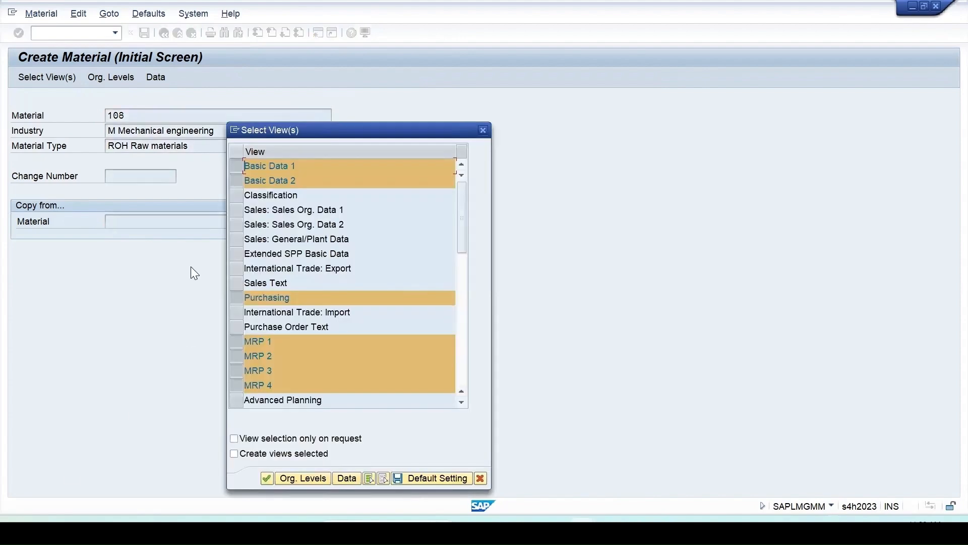
Deselect all views, select only Quality Management, and confirm the selection.
{"action": "left_click", "coordinate": [382, 479]}
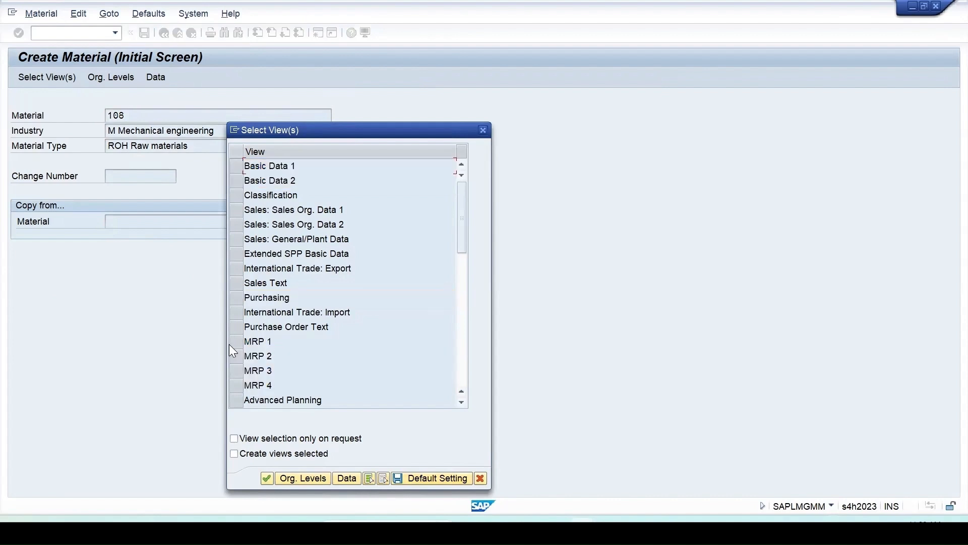
{"action": "scroll", "coordinate": [267, 376], "scroll_direction": "down", "scroll_amount": 2}
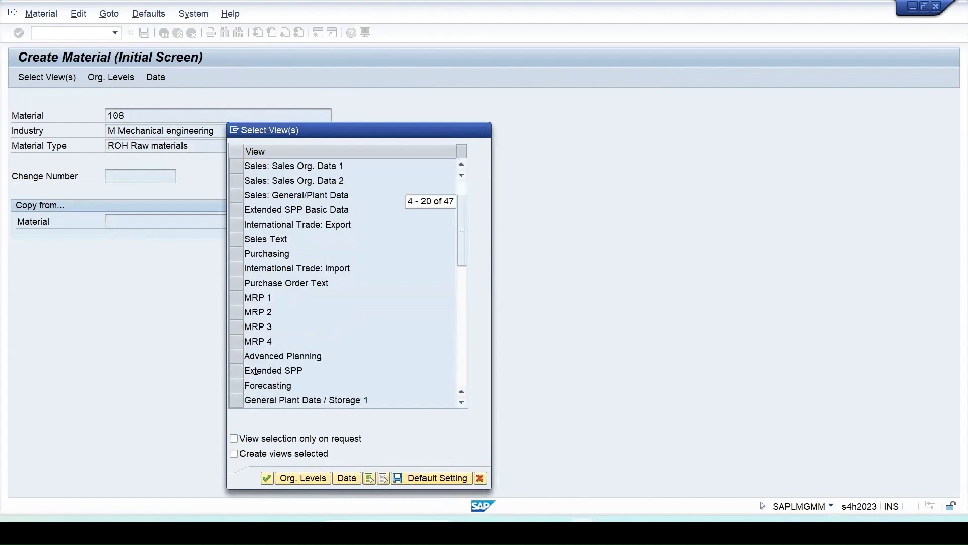
{"action": "scroll", "coordinate": [303, 379], "scroll_direction": "down", "scroll_amount": 2}
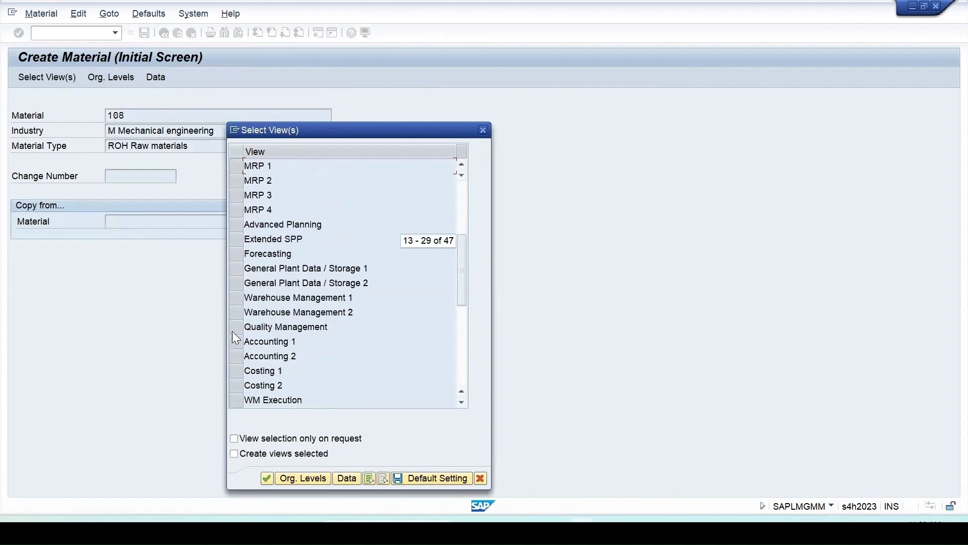
{"action": "left_click", "coordinate": [235, 326]}
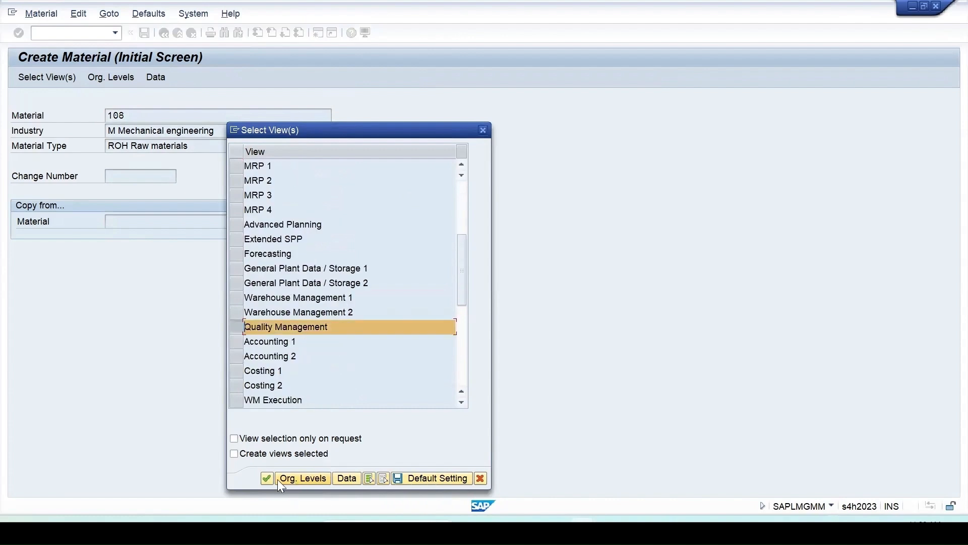
{"action": "left_click", "coordinate": [264, 478]}
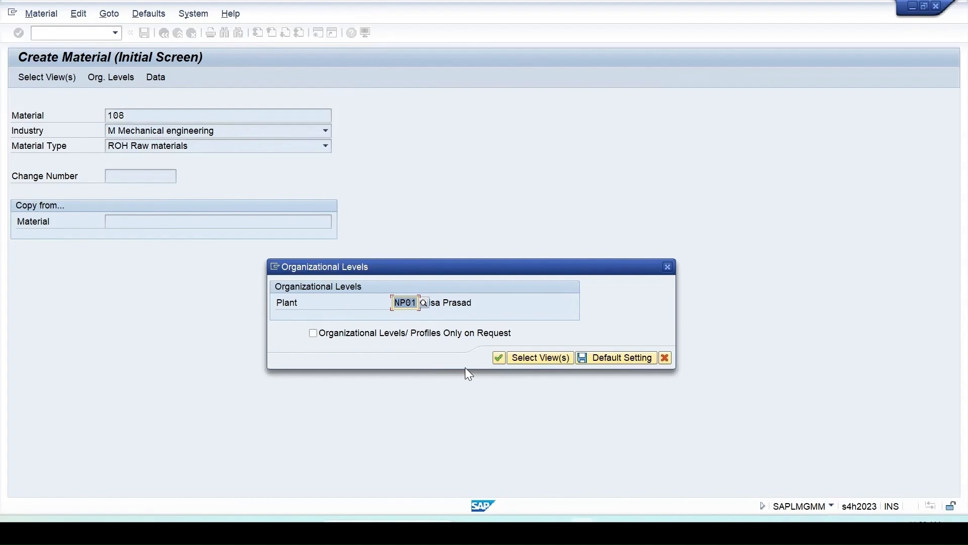
Set the organizational level to plant 1710 and continue to the Quality management view.
{"action": "type", "text": "171"}
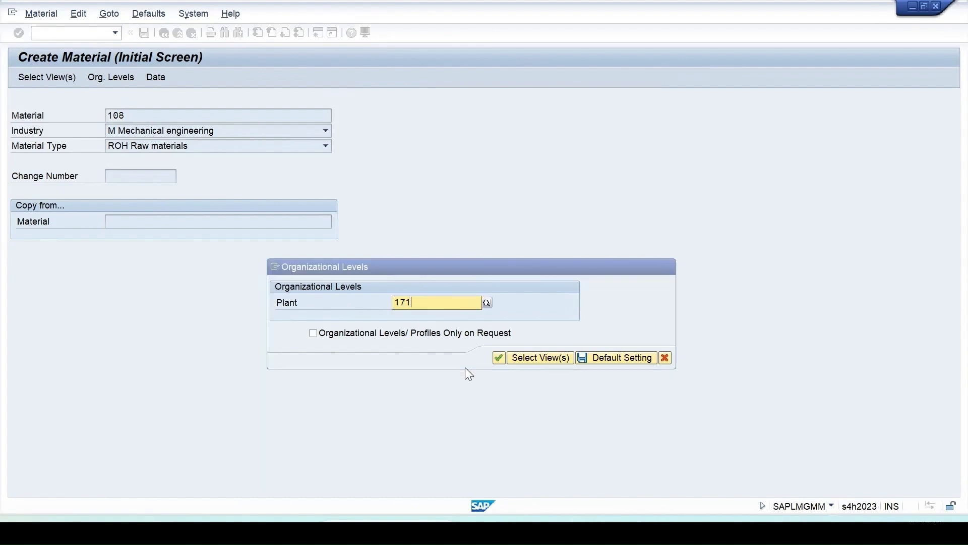
{"action": "type", "text": "0"}
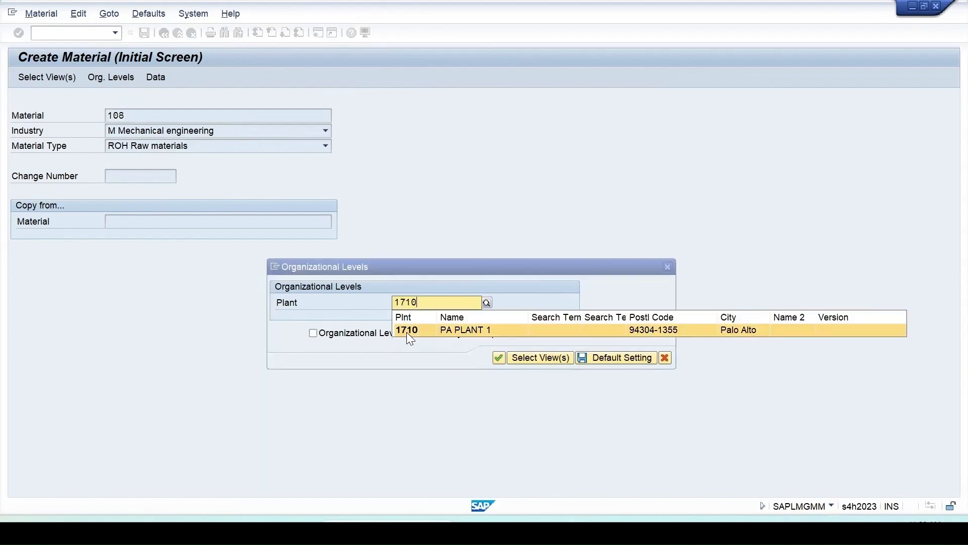
{"action": "left_click", "coordinate": [406, 332]}
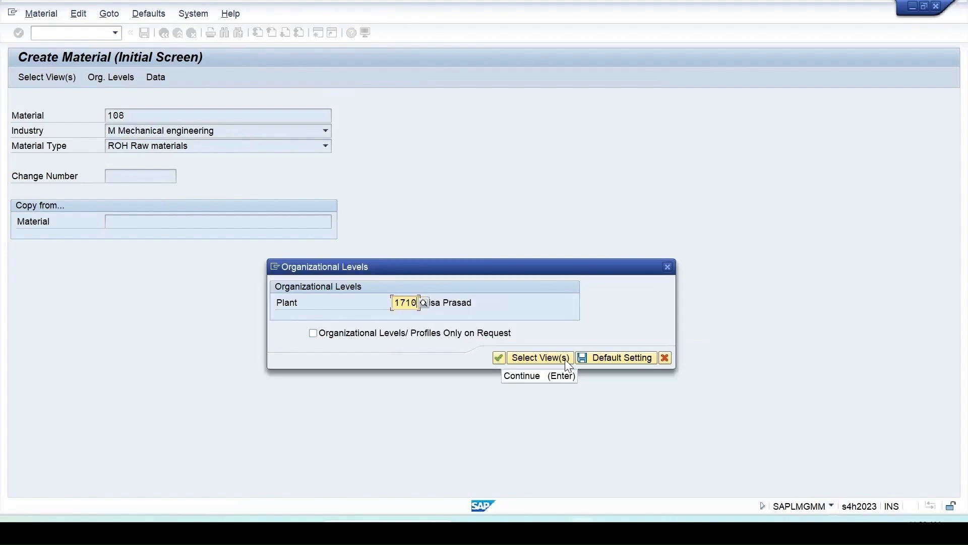
{"action": "left_click", "coordinate": [499, 356]}
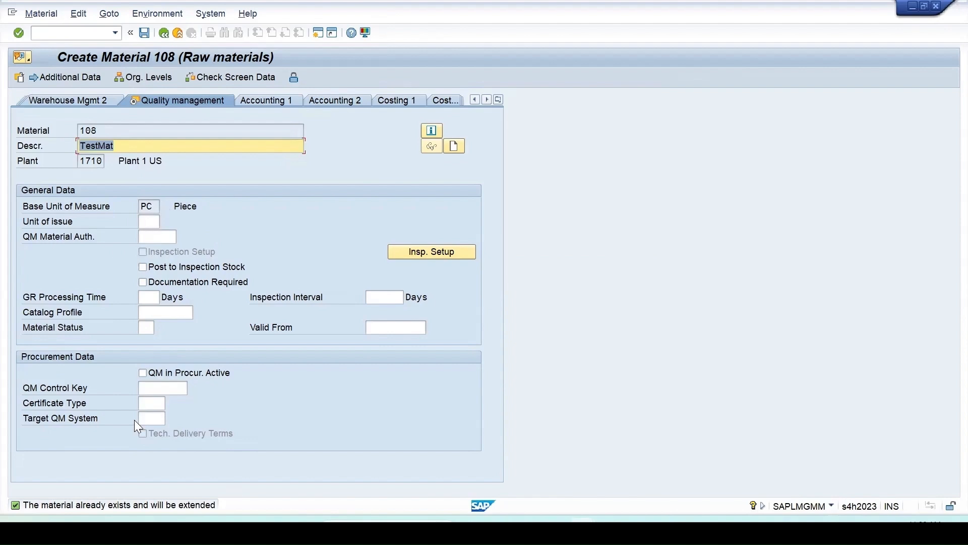
Open the inspection setup and add inspection type 01, Goods Receipt Insp. for Purchase Order.
{"action": "left_click", "coordinate": [436, 252]}
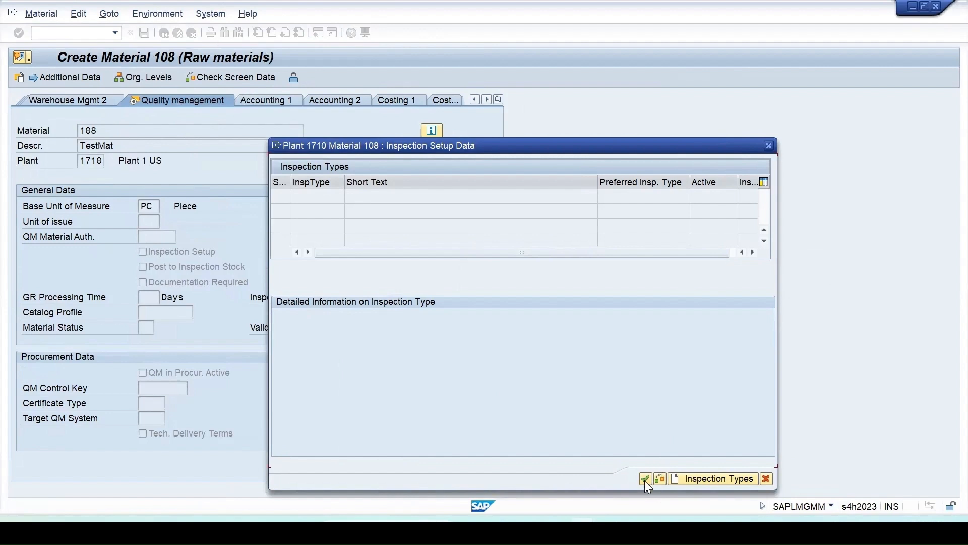
{"action": "left_click", "coordinate": [704, 479]}
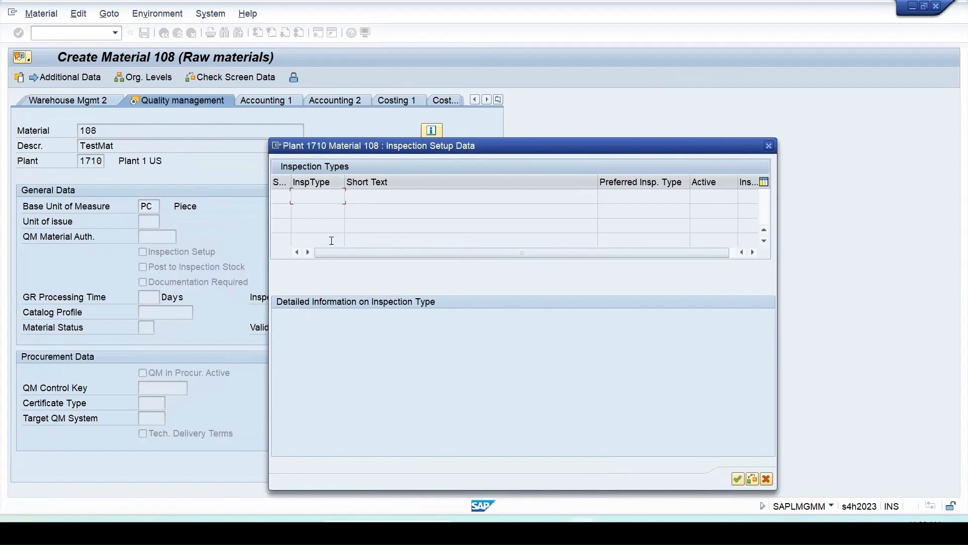
{"action": "left_click", "coordinate": [349, 196]}
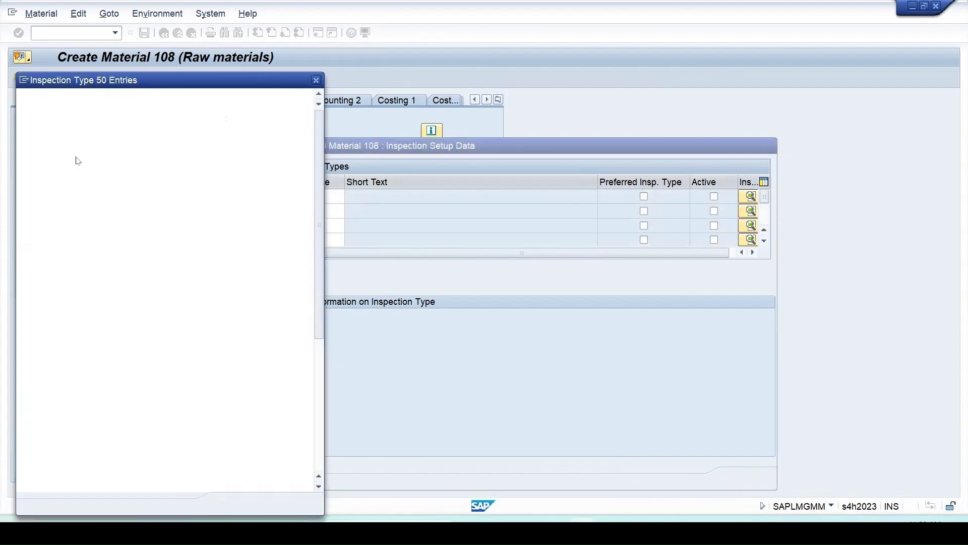
{"action": "double_click", "coordinate": [38, 134]}
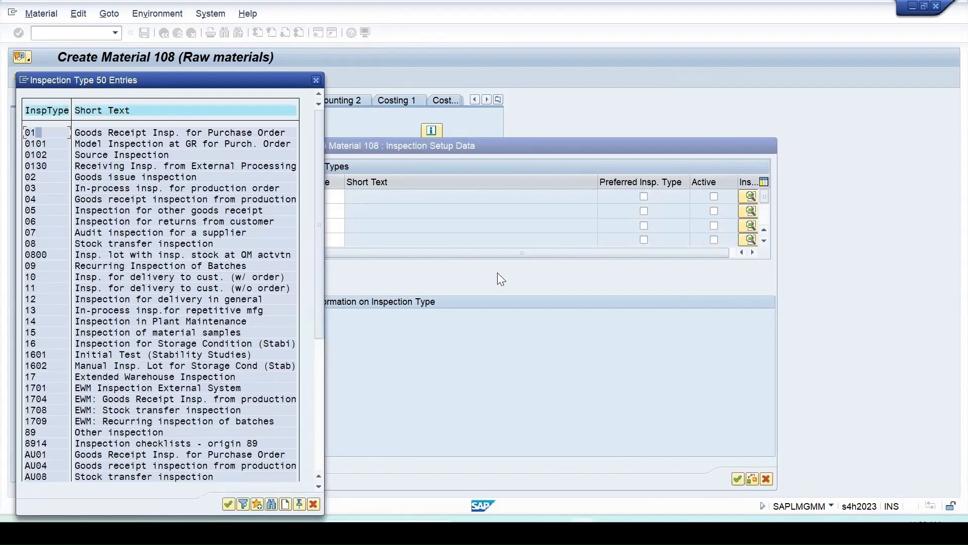
Activate inspection type 01 with its detailed information, accept the setup, and save the extended material.
{"action": "left_click", "coordinate": [714, 197]}
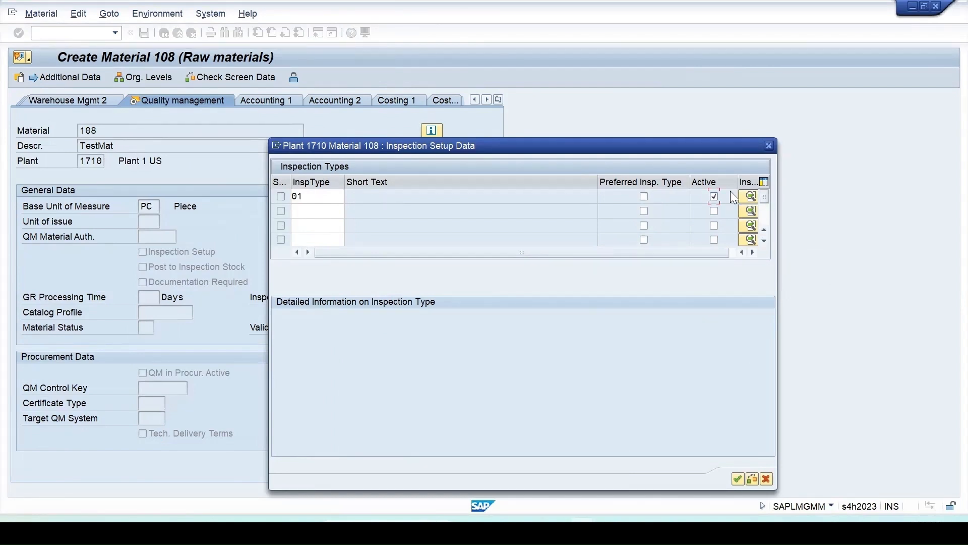
{"action": "left_click", "coordinate": [749, 196]}
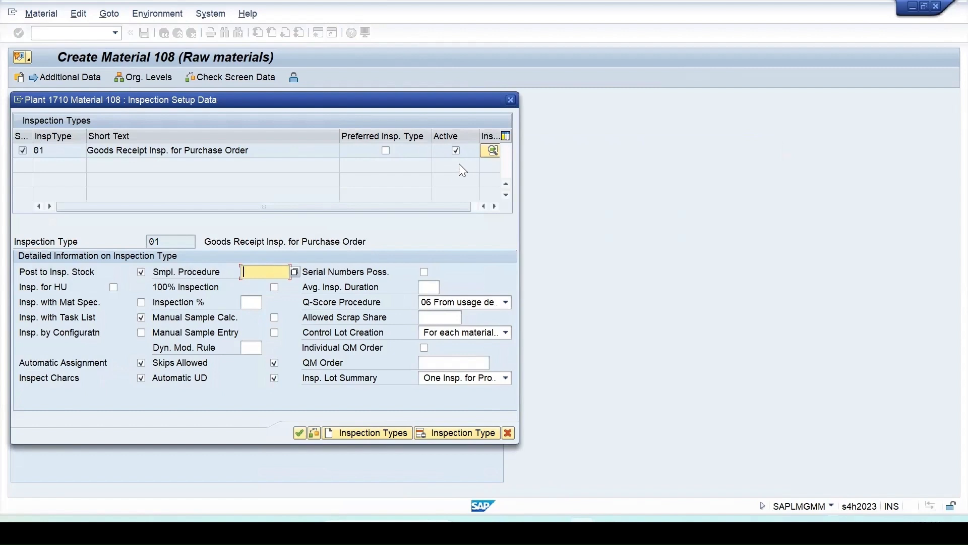
{"action": "key", "text": "Return"}
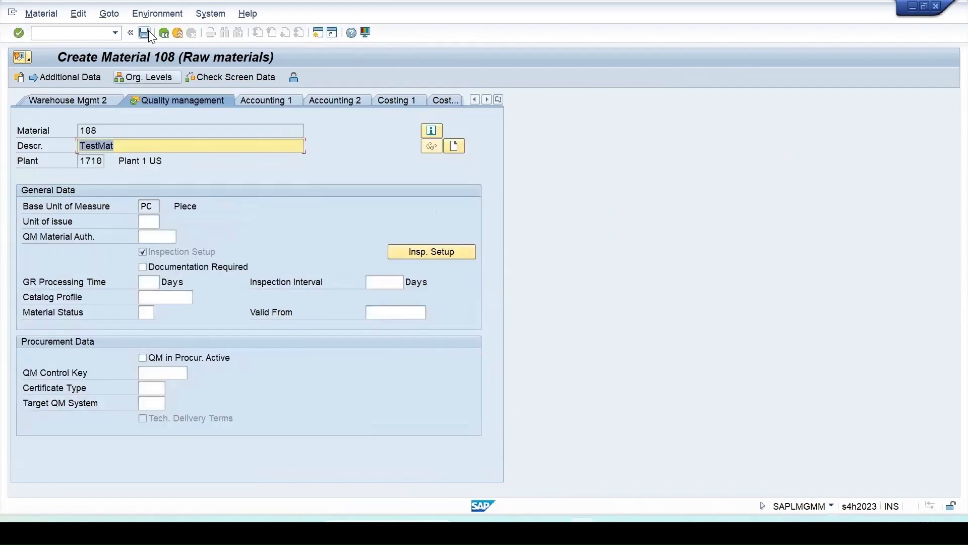
{"action": "left_click", "coordinate": [146, 32]}
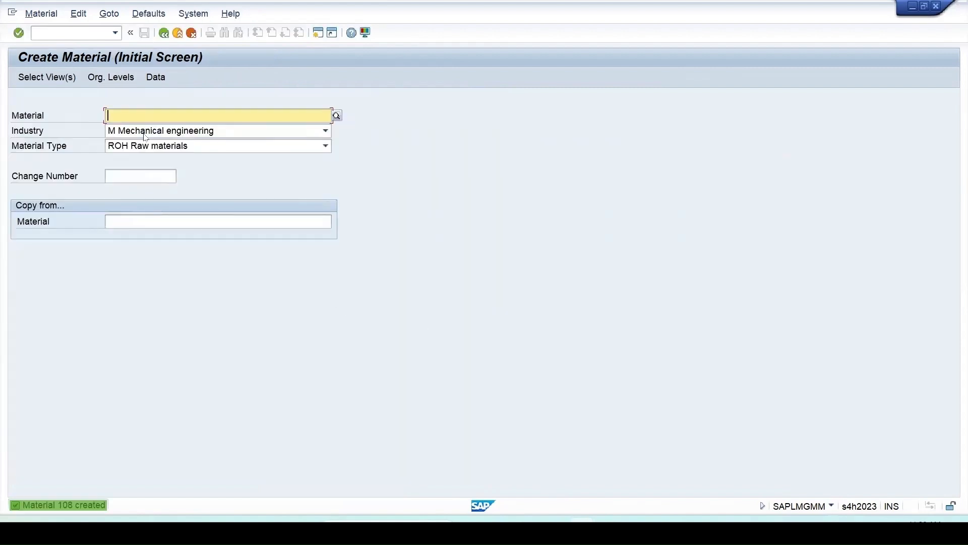
Open material 108 for immediate change, check which views are offered, and close the view selection.
{"action": "left_click", "coordinate": [56, 15]}
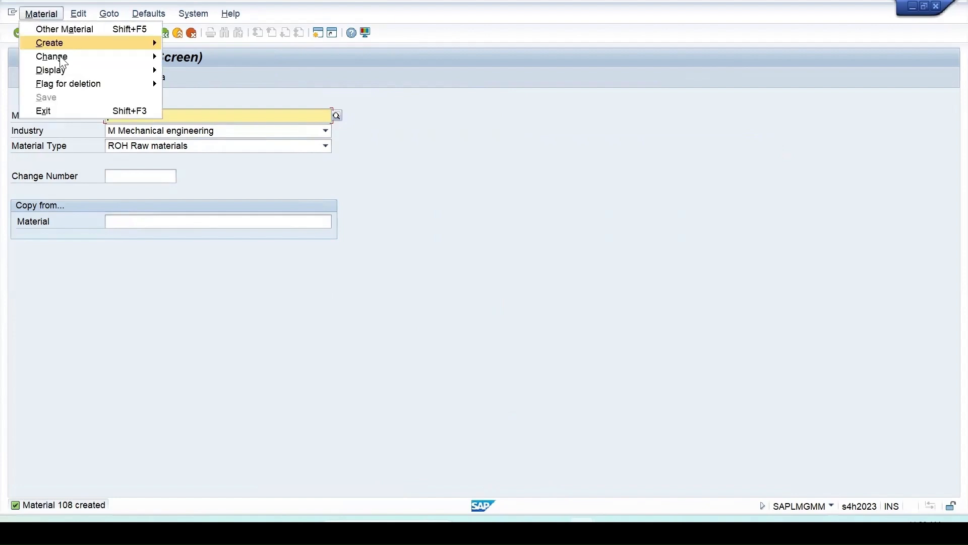
{"action": "left_click", "coordinate": [191, 57]}
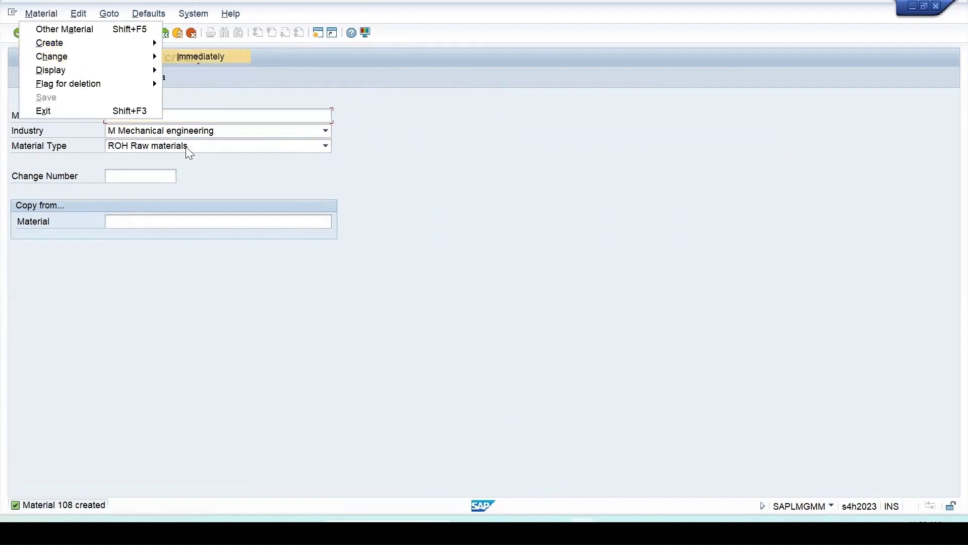
{"action": "key", "text": "Return"}
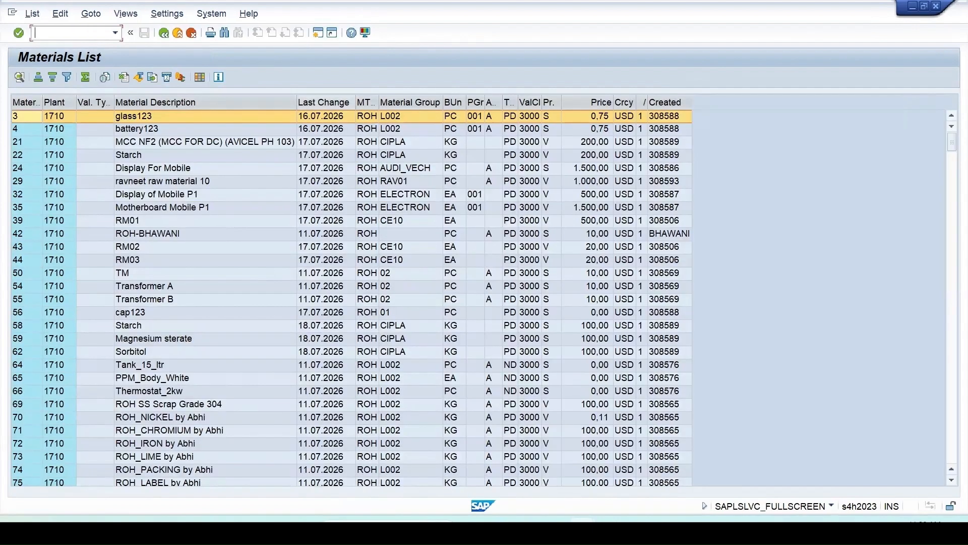
{"action": "mouse_move", "coordinate": [583, 532]}
{"action": "left_click", "coordinate": [683, 482]}
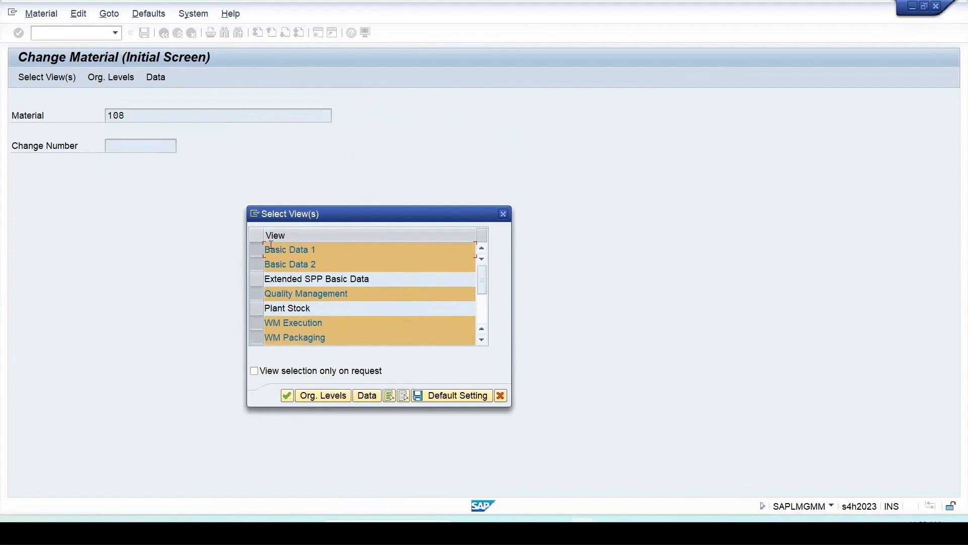
{"action": "left_click", "coordinate": [503, 213]}
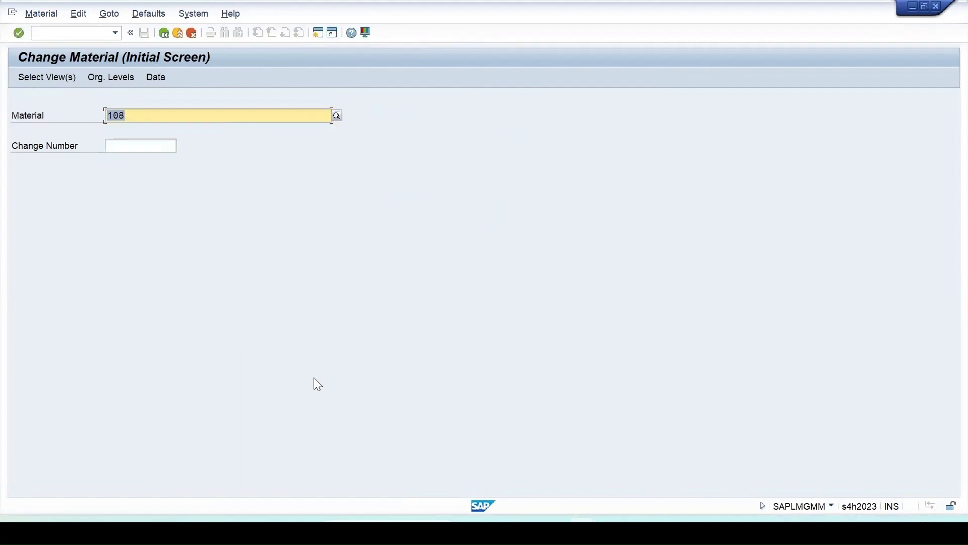
Go to transaction MM50 for extending material views and check its transaction code in the system information.
{"action": "left_click", "coordinate": [45, 32]}
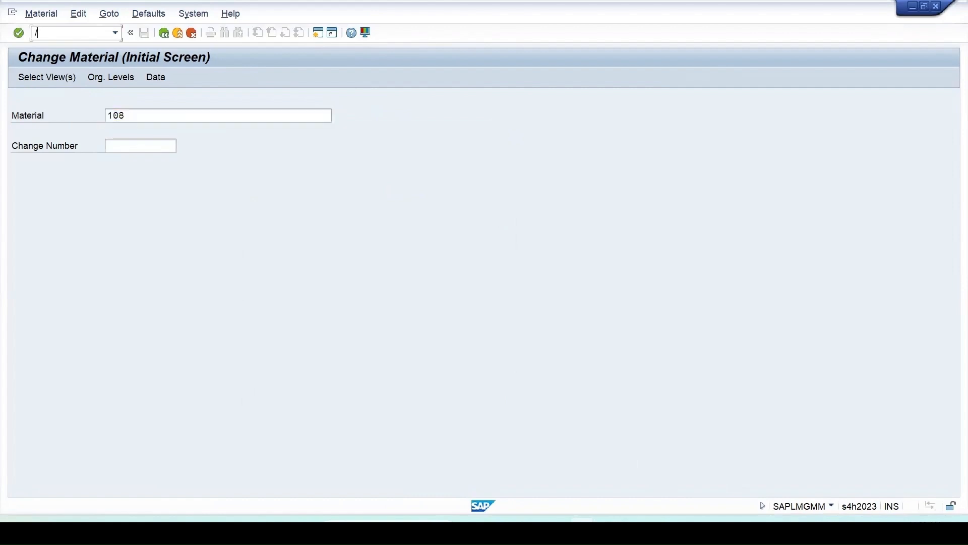
{"action": "type", "text": "/n"}
{"action": "type", "text": "mm03"}
{"action": "key", "text": "Return"}
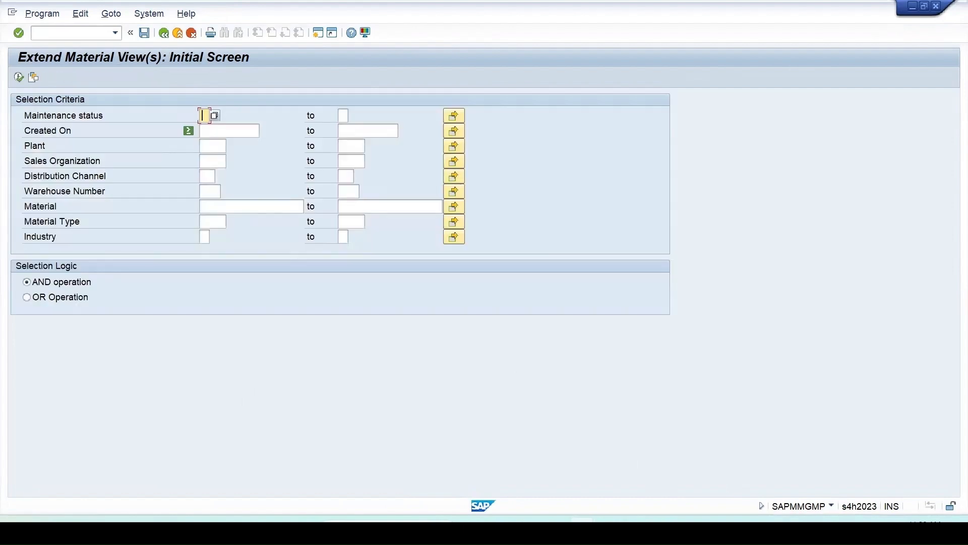
{"action": "left_click", "coordinate": [831, 506]}
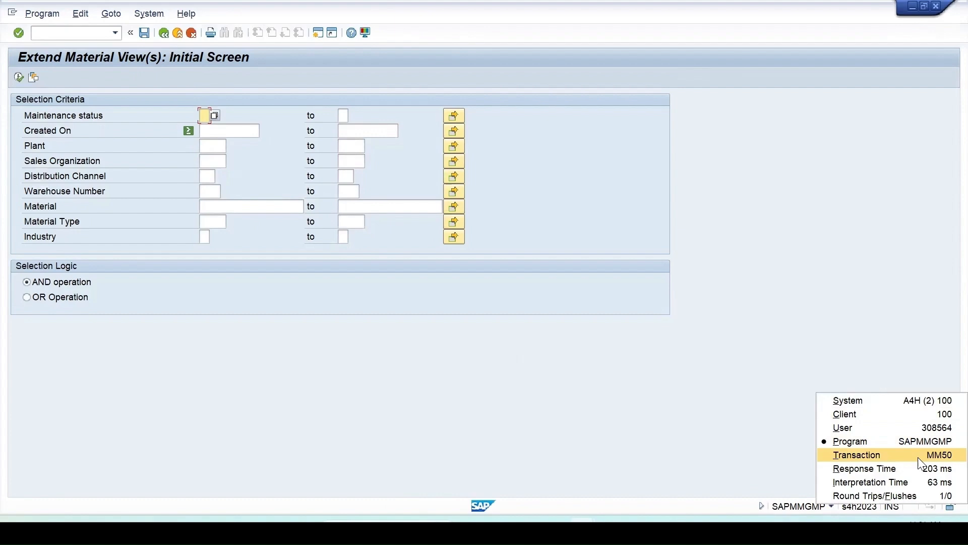
{"action": "left_click", "coordinate": [227, 331]}
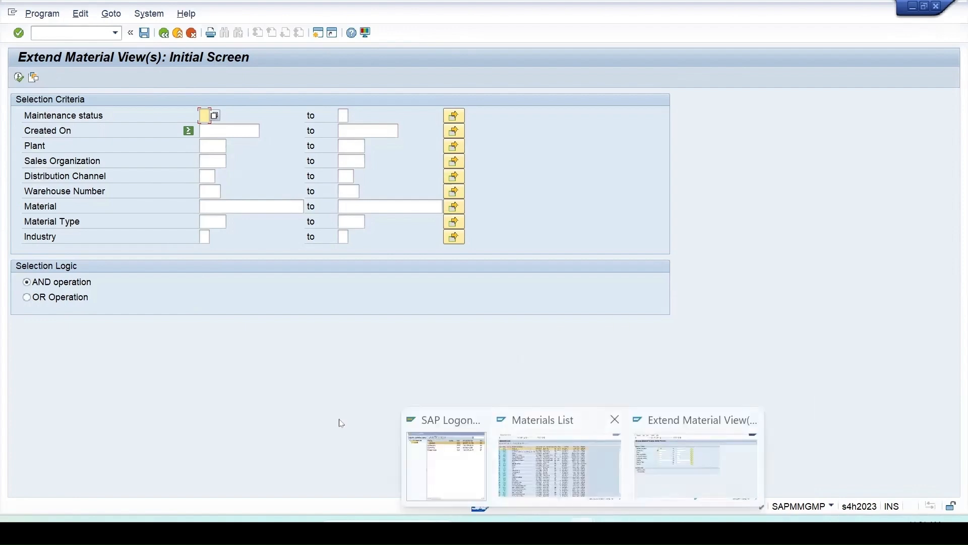
Copy material numbers 64, 65, 66 and 69 from the Materials List and return to the material view extension session.
{"action": "left_click", "coordinate": [539, 472]}
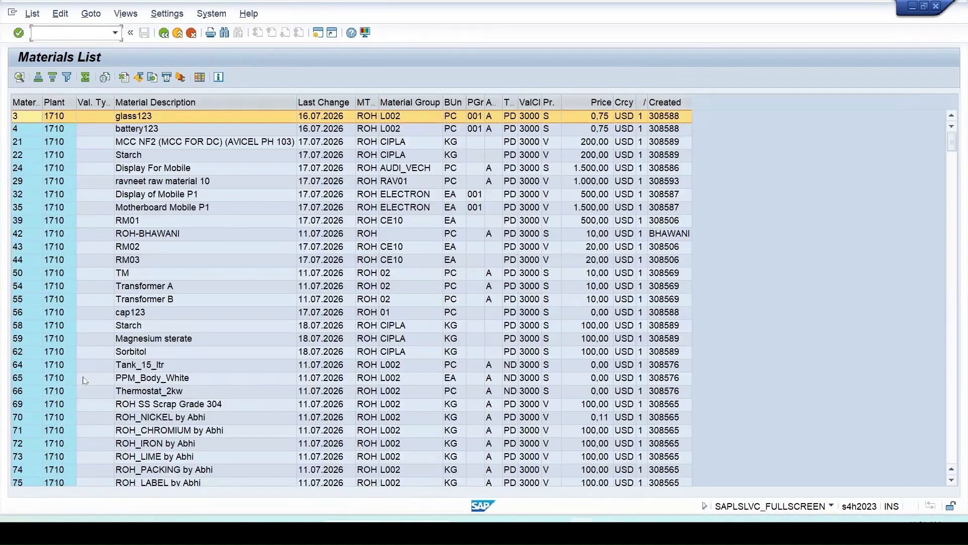
{"action": "left_click", "coordinate": [23, 364]}
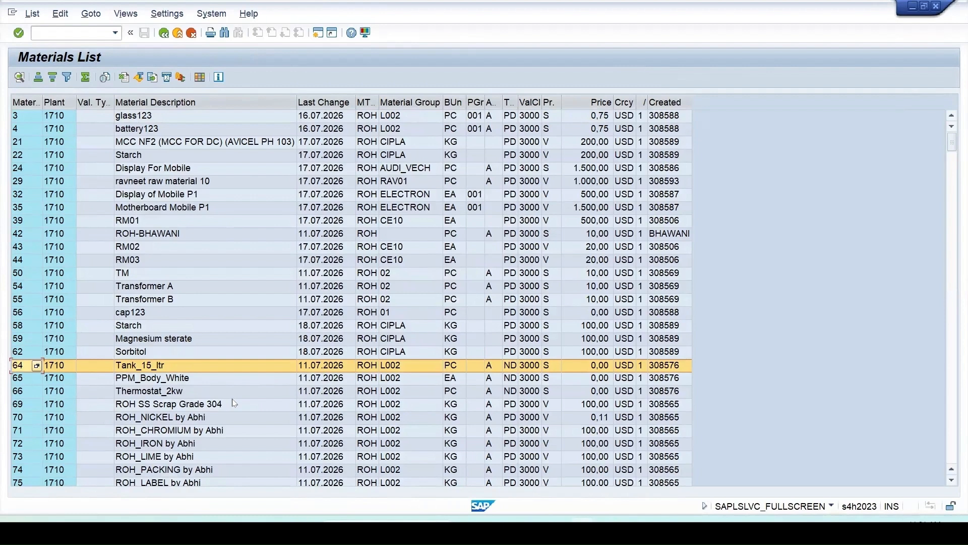
{"action": "left_click_drag", "start_coordinate": [19, 366], "coordinate": [17, 402]}
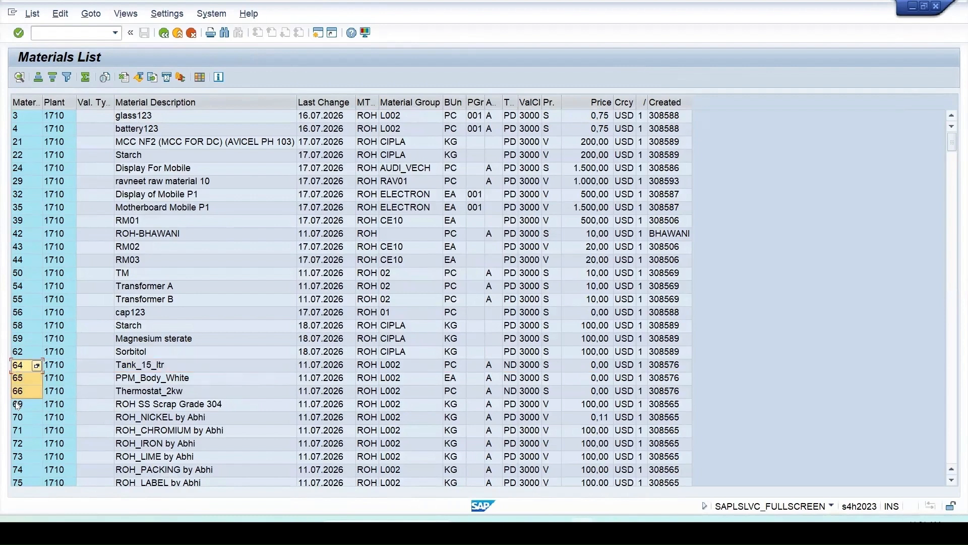
{"action": "left_click", "coordinate": [17, 403], "text": "ctrl"}
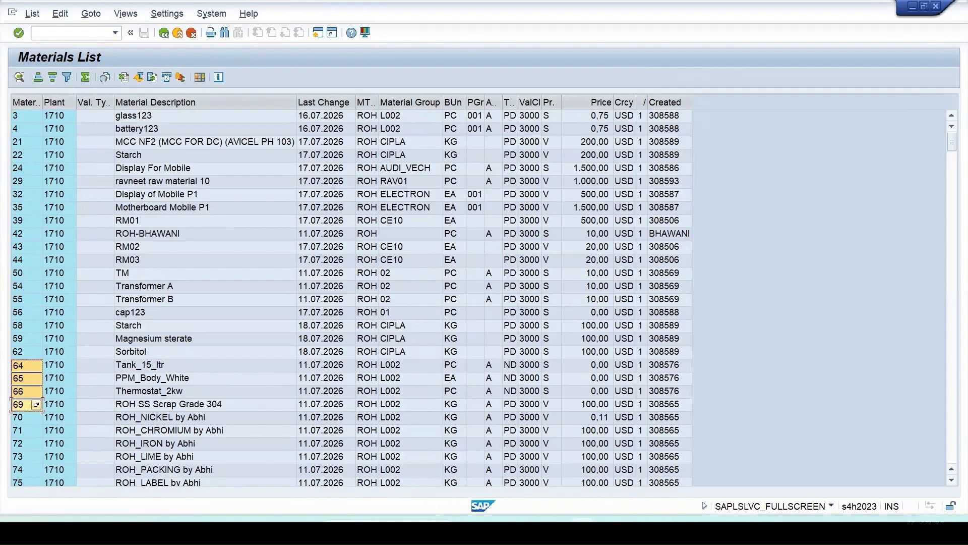
{"action": "mouse_move", "coordinate": [582, 533]}
{"action": "left_click", "coordinate": [685, 487]}
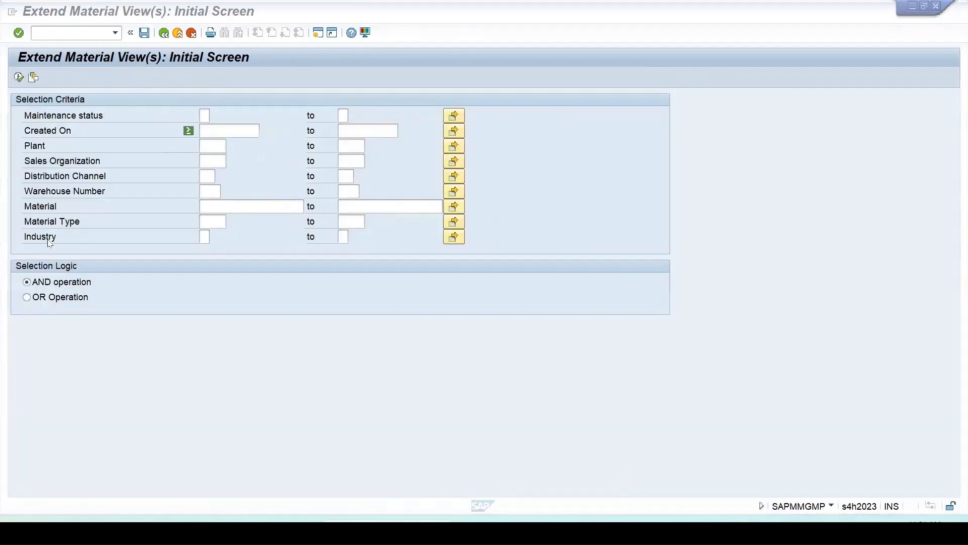
Set the selection criteria to maintenance status Q (Quality management) and plant 1710.
{"action": "left_click", "coordinate": [214, 115]}
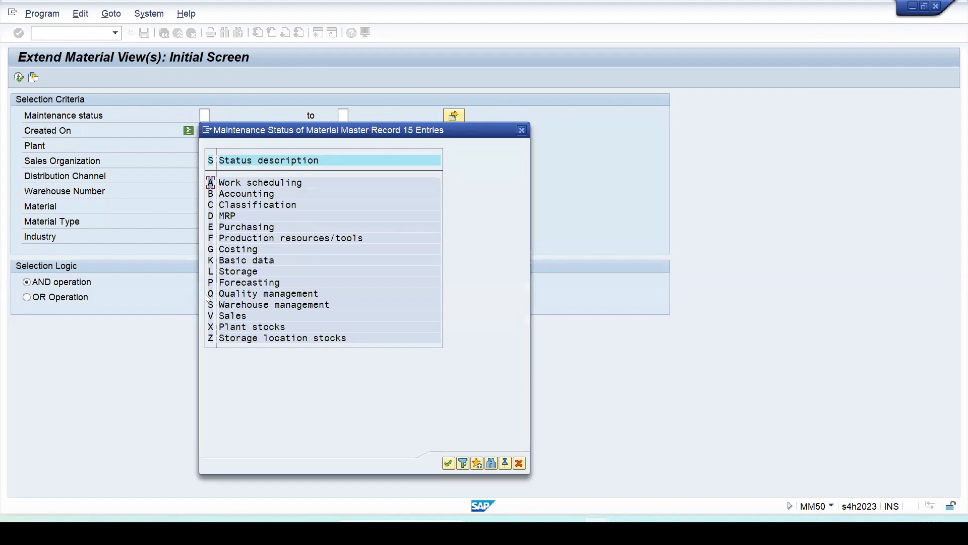
{"action": "double_click", "coordinate": [250, 293]}
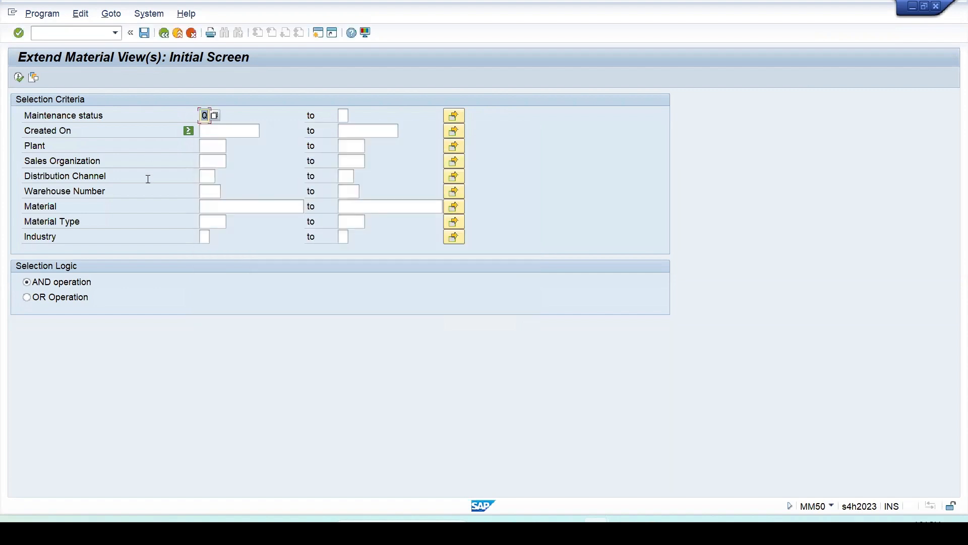
{"action": "left_click", "coordinate": [209, 145]}
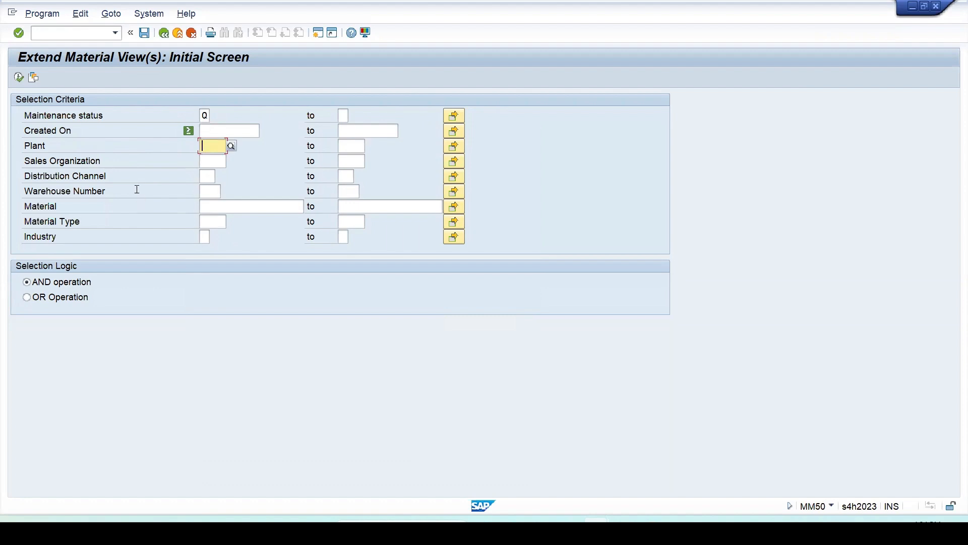
{"action": "type", "text": "171"}
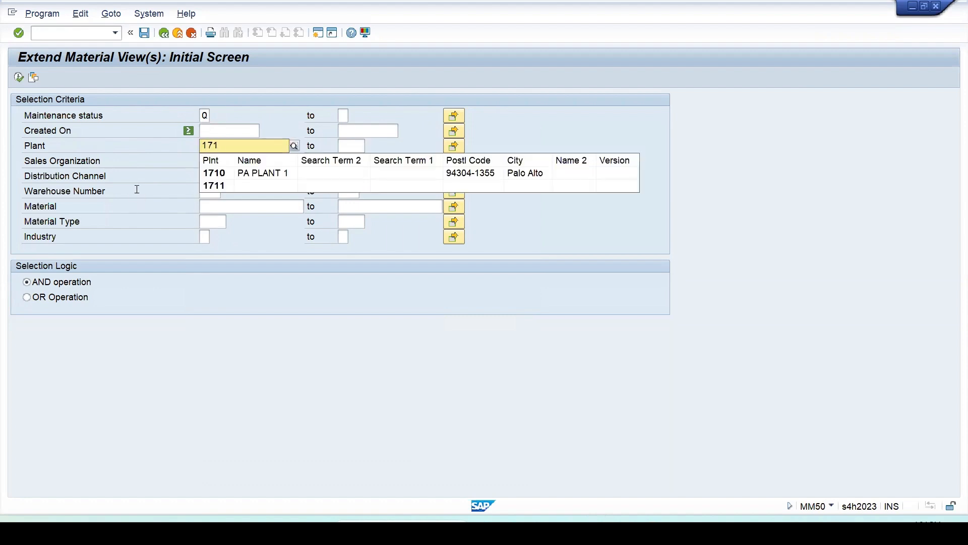
{"action": "type", "text": "0"}
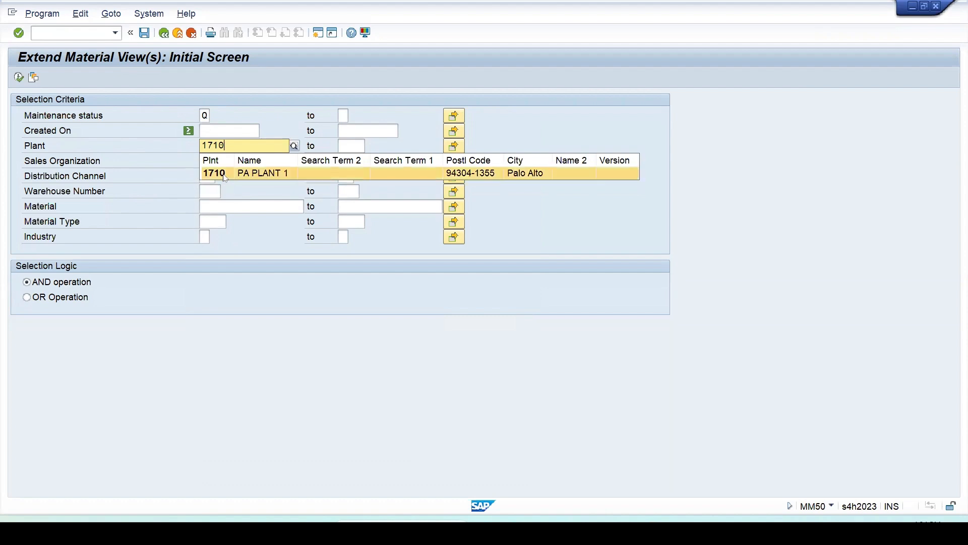
{"action": "left_click", "coordinate": [225, 174]}
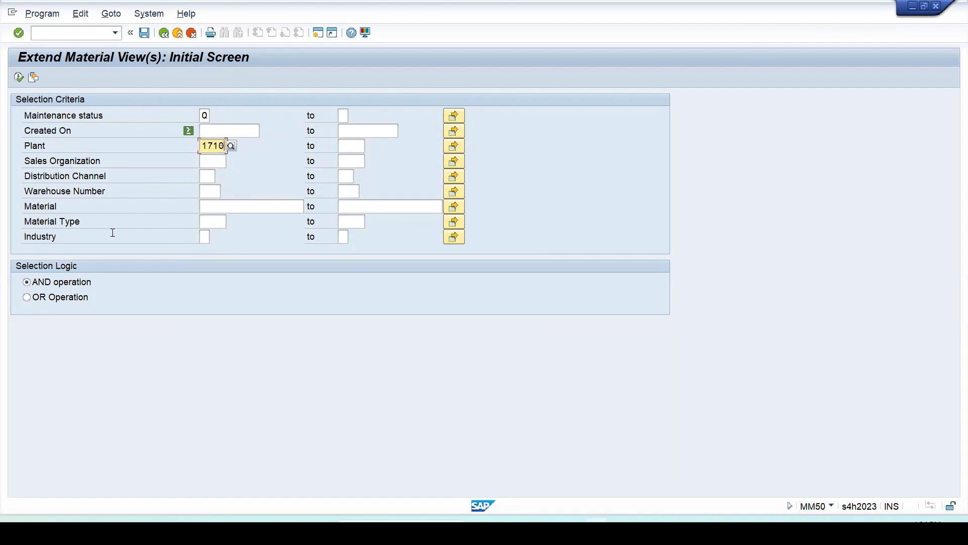
{"action": "left_click", "coordinate": [201, 160]}
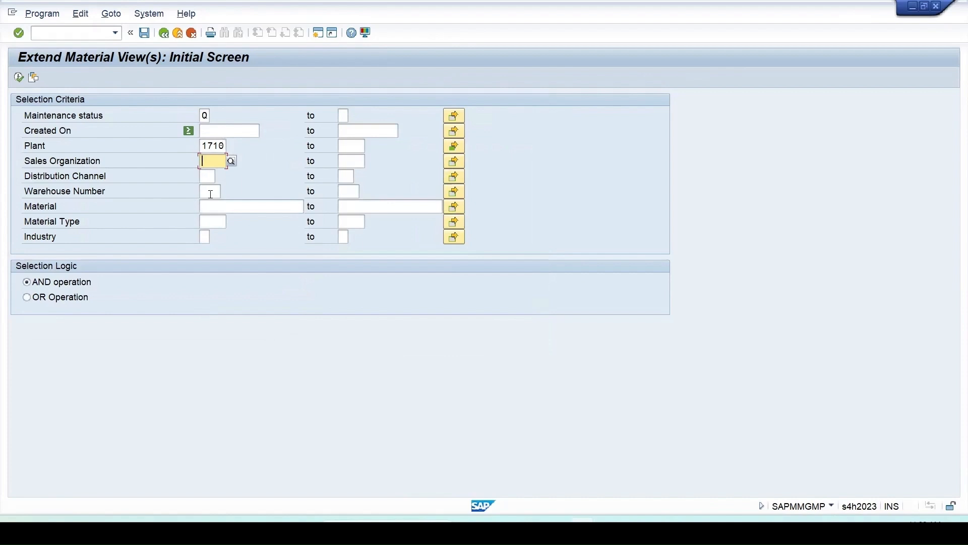
Paste the copied numbers 64, 65, 66 and 69 as single values for Material and execute the selection.
{"action": "left_click", "coordinate": [221, 206]}
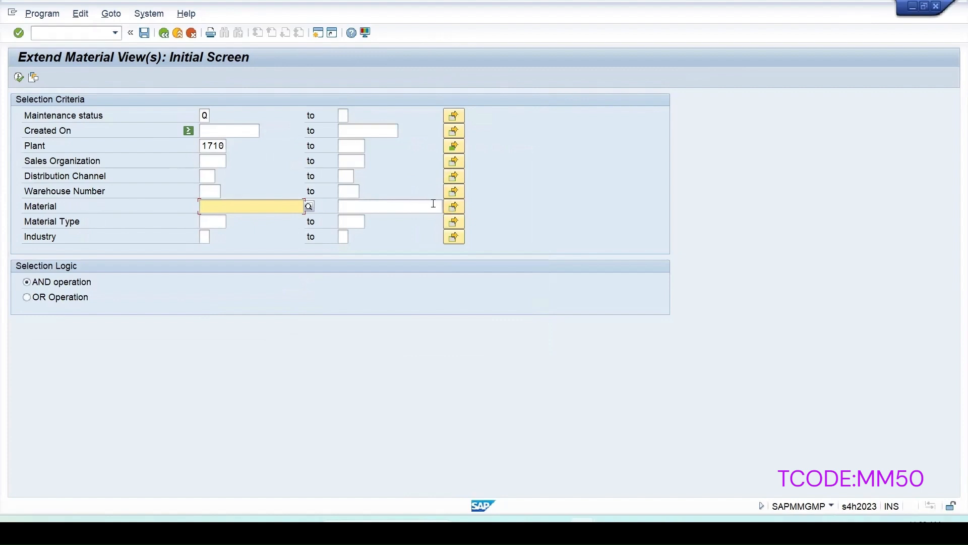
{"action": "left_click", "coordinate": [454, 207]}
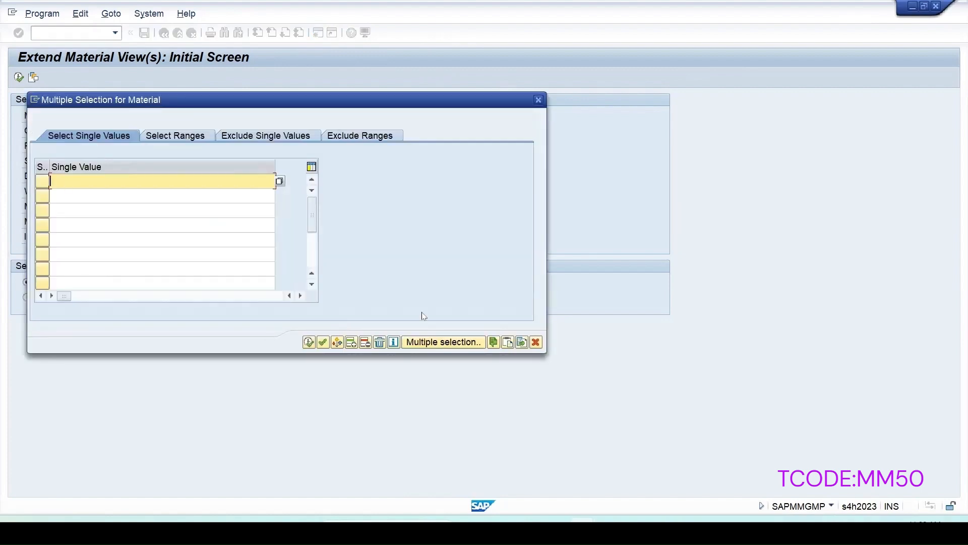
{"action": "left_click", "coordinate": [507, 345]}
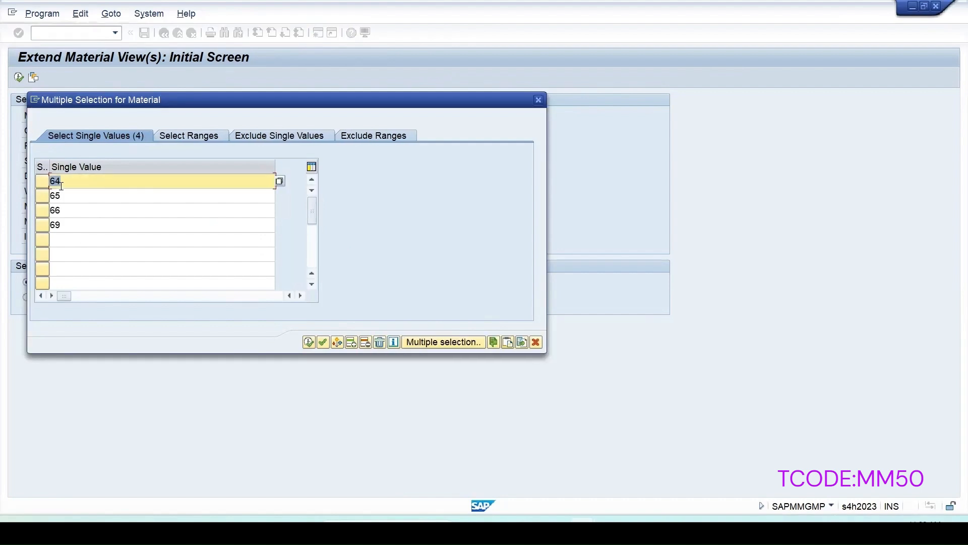
{"action": "left_click", "coordinate": [308, 343]}
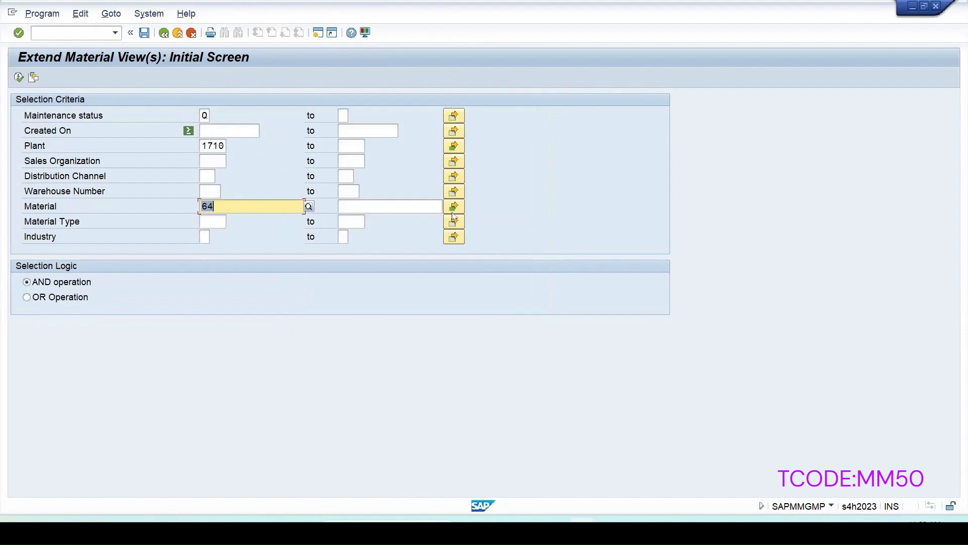
{"action": "left_click", "coordinate": [19, 77]}
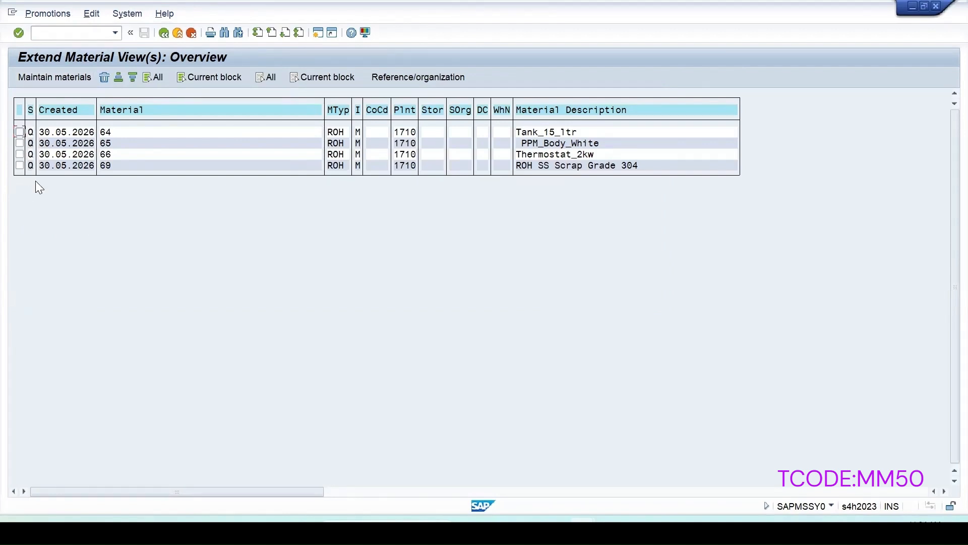
Select all listed materials, check the transaction code in the system information, and start maintaining the materials.
{"action": "left_click", "coordinate": [152, 77]}
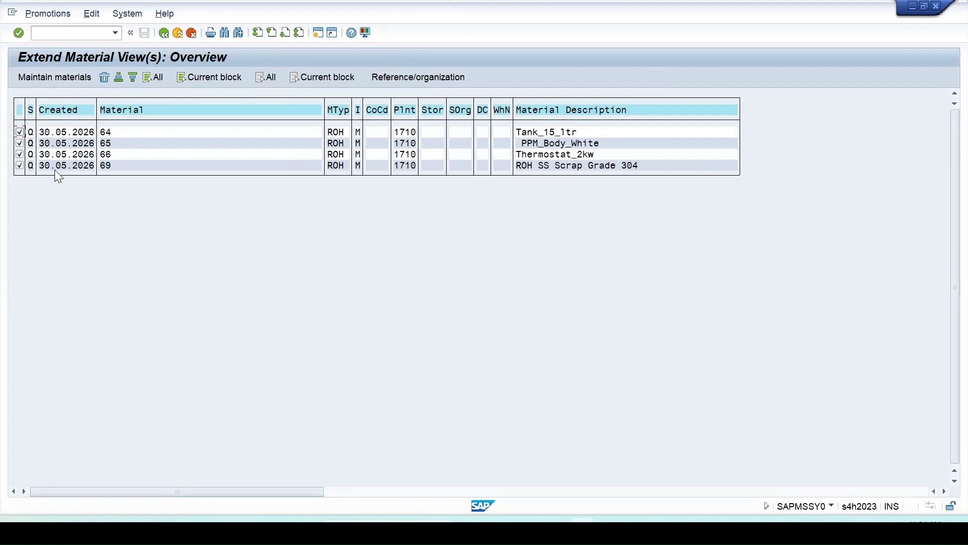
{"action": "left_click", "coordinate": [832, 506]}
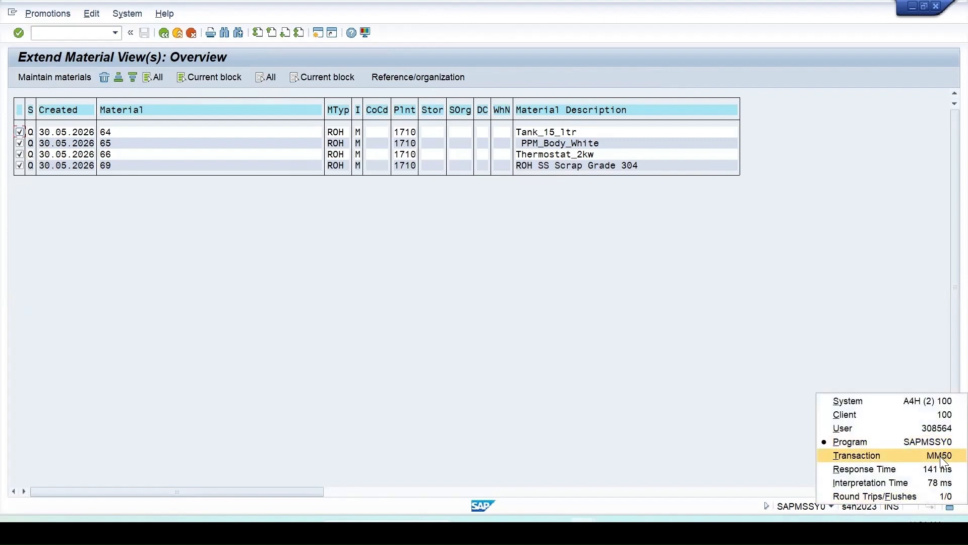
{"action": "left_click", "coordinate": [52, 77]}
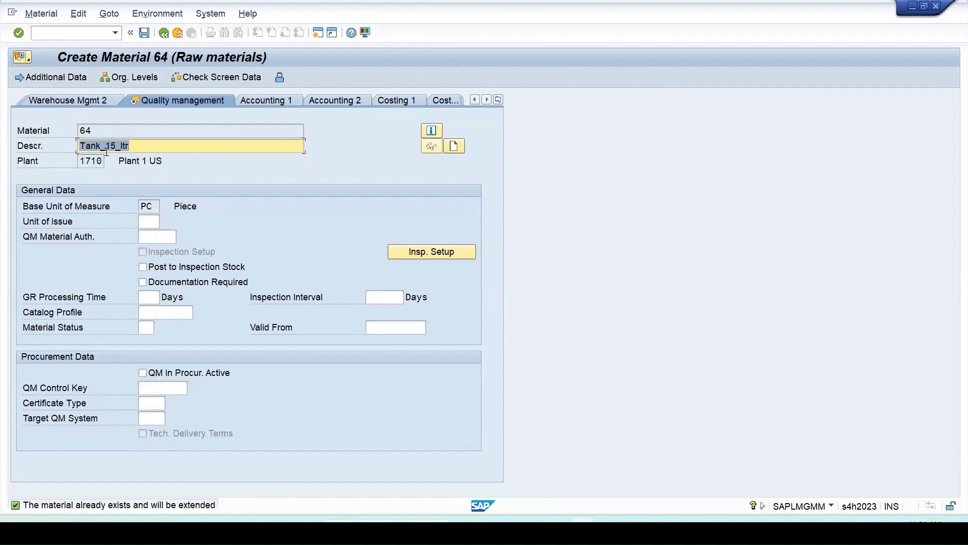
Save the Quality management view for materials 64, 65, 66 and 69 in turn and return to the selection criteria.
{"action": "left_click", "coordinate": [145, 33]}
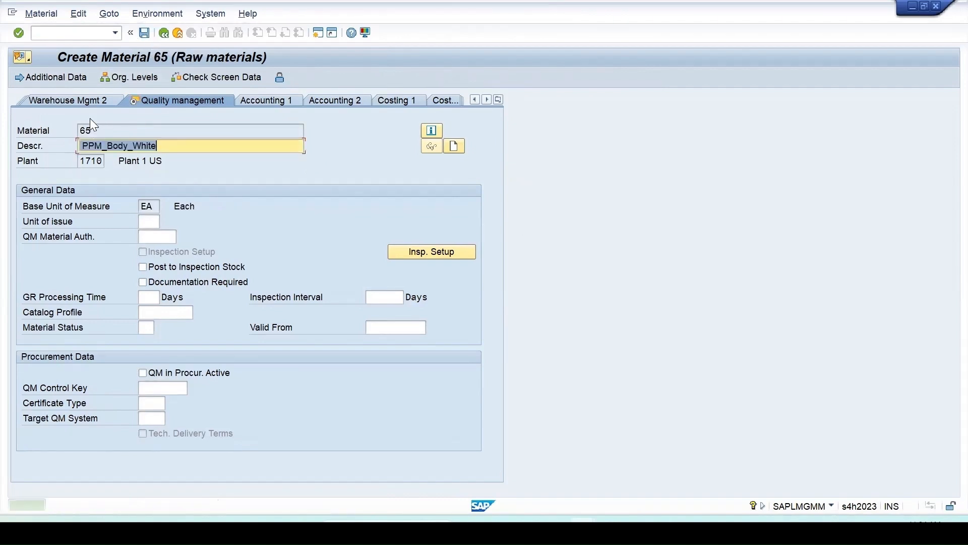
{"action": "left_click", "coordinate": [145, 33]}
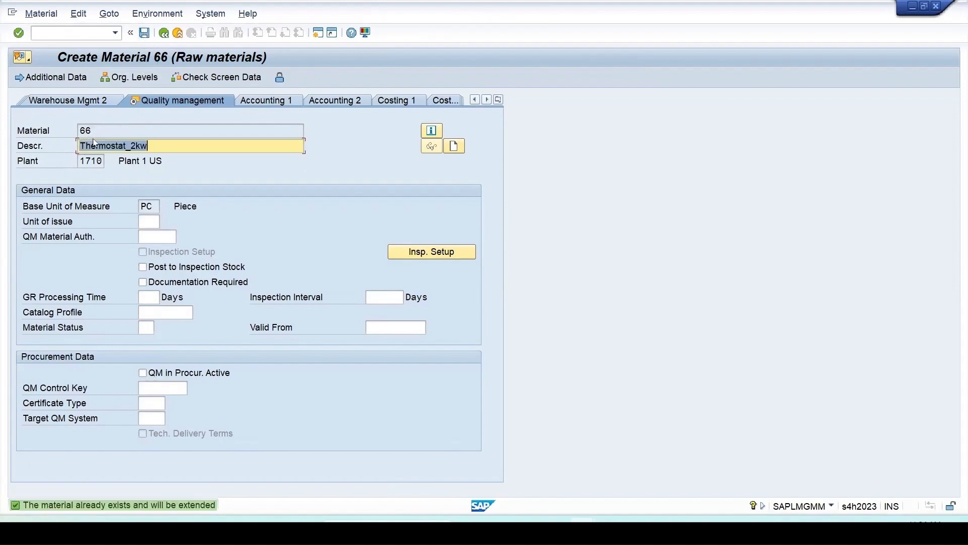
{"action": "left_click", "coordinate": [147, 33]}
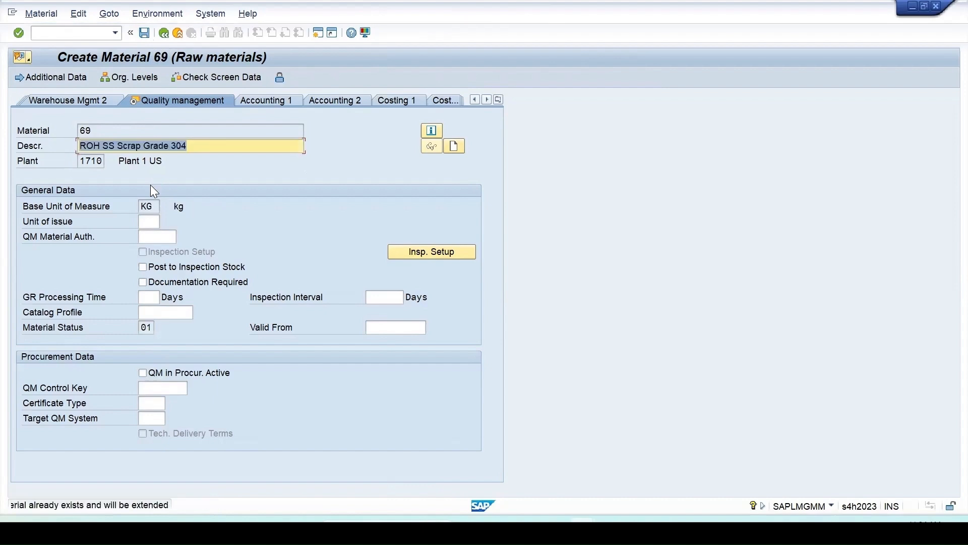
{"action": "left_click", "coordinate": [144, 33]}
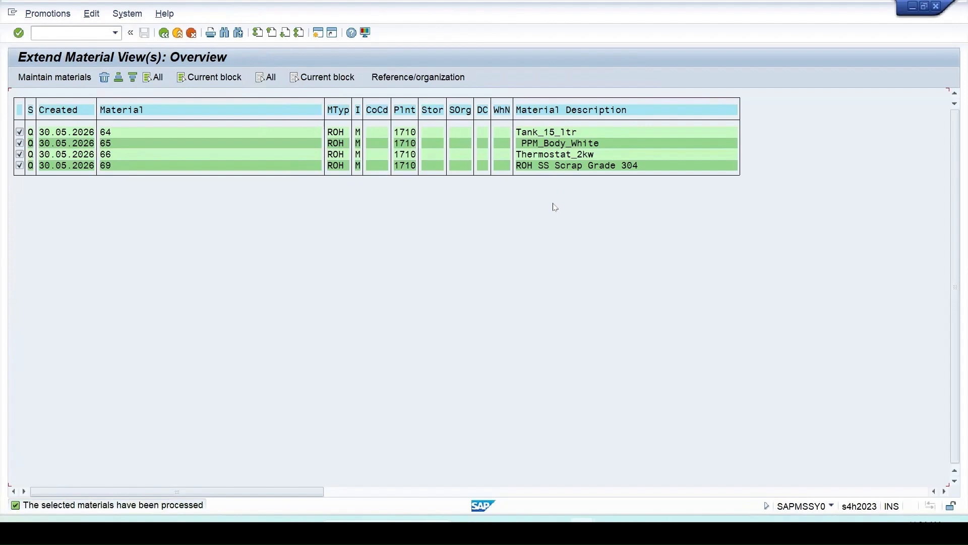
{"action": "left_click", "coordinate": [163, 33]}
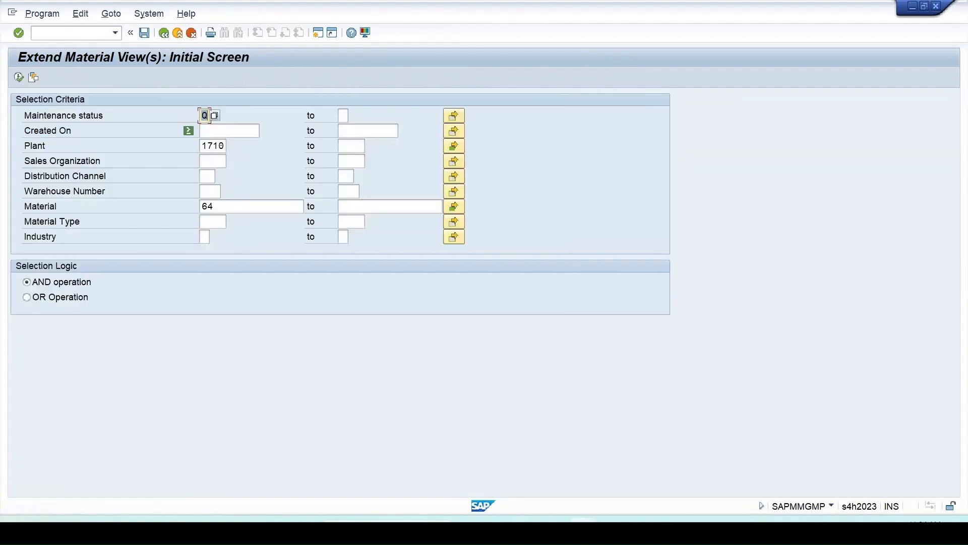
Start transaction MM02 in a new session and bring up the view selection for material 64.
{"action": "left_click", "coordinate": [319, 33]}
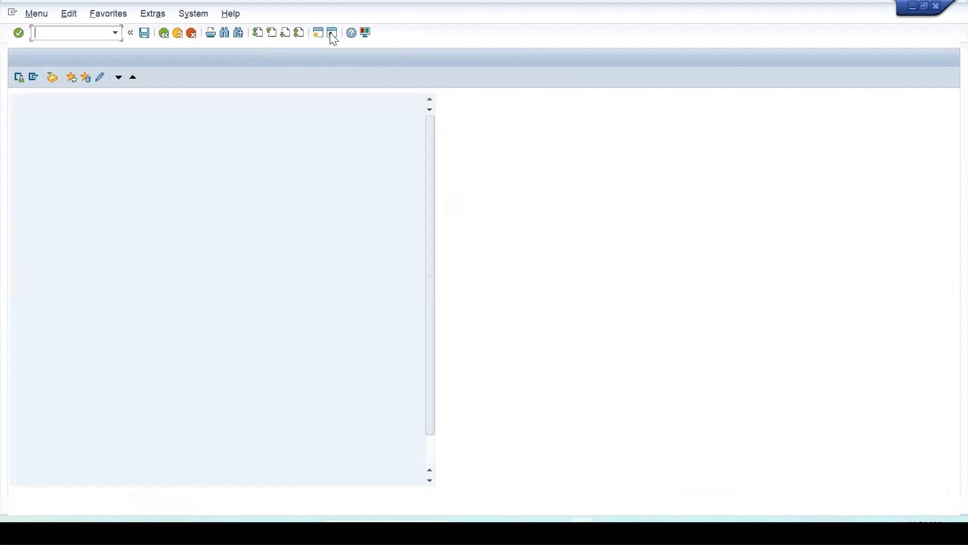
{"action": "type", "text": "mm02"}
{"action": "key", "text": "Return"}
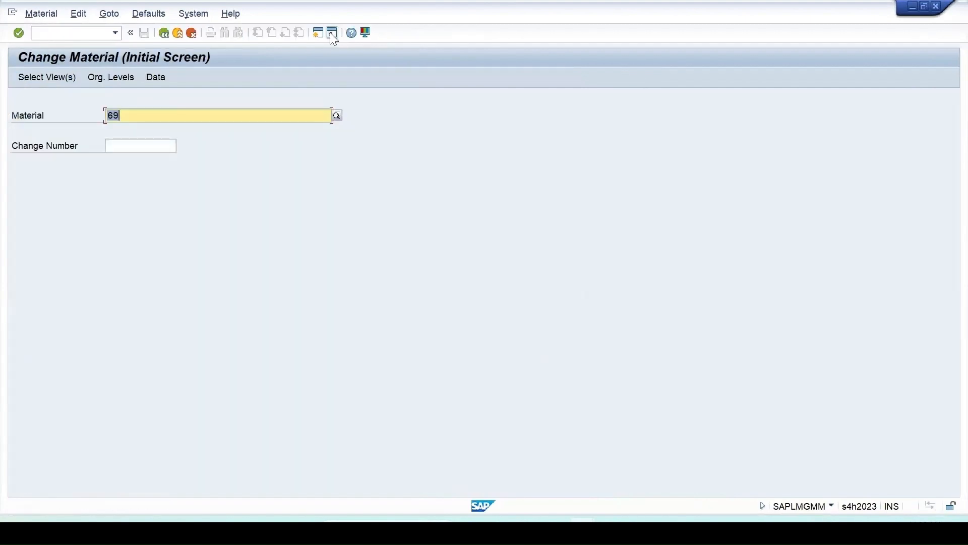
{"action": "type", "text": "64"}
{"action": "key", "text": "Return"}
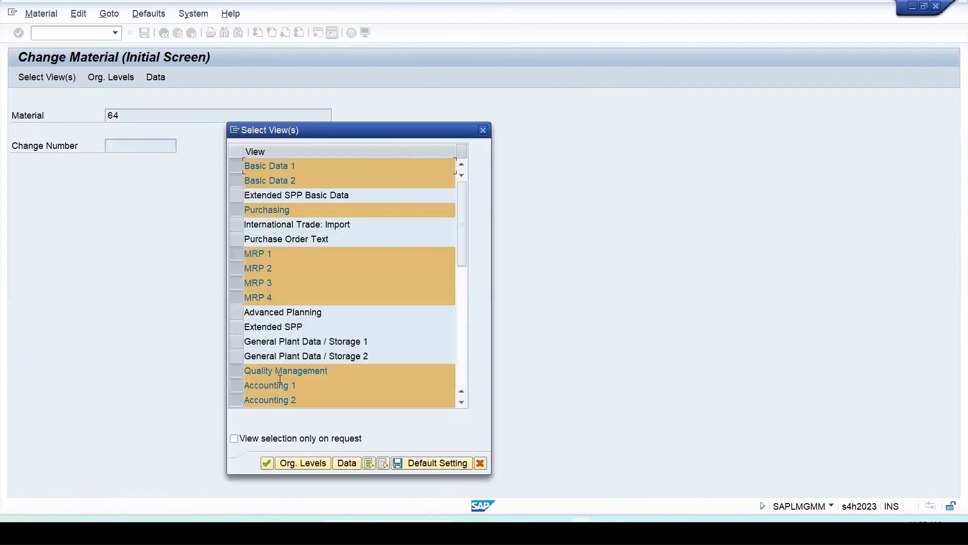
Accept the preselected views for plant 1710 and open the inspection setup in material 64's Quality management view.
{"action": "left_click", "coordinate": [266, 463]}
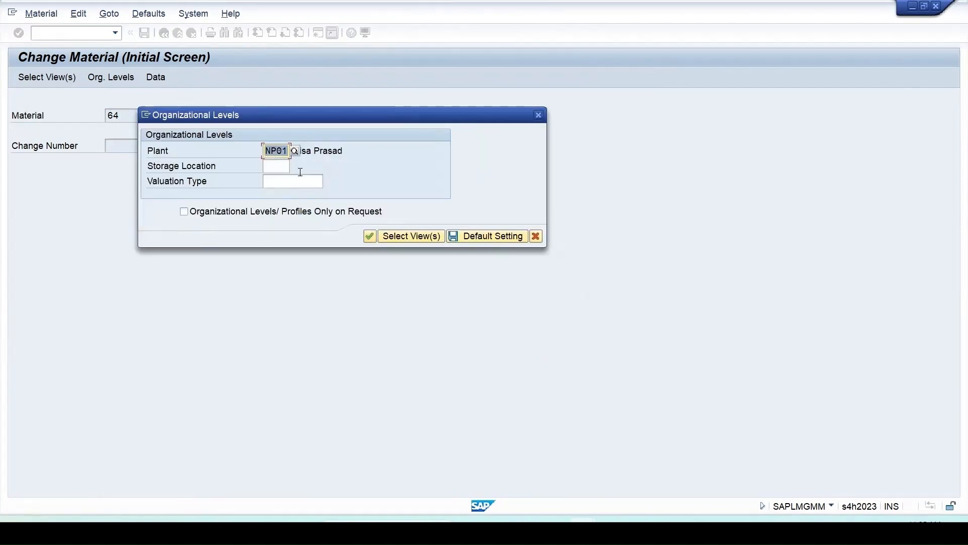
{"action": "type", "text": "1710"}
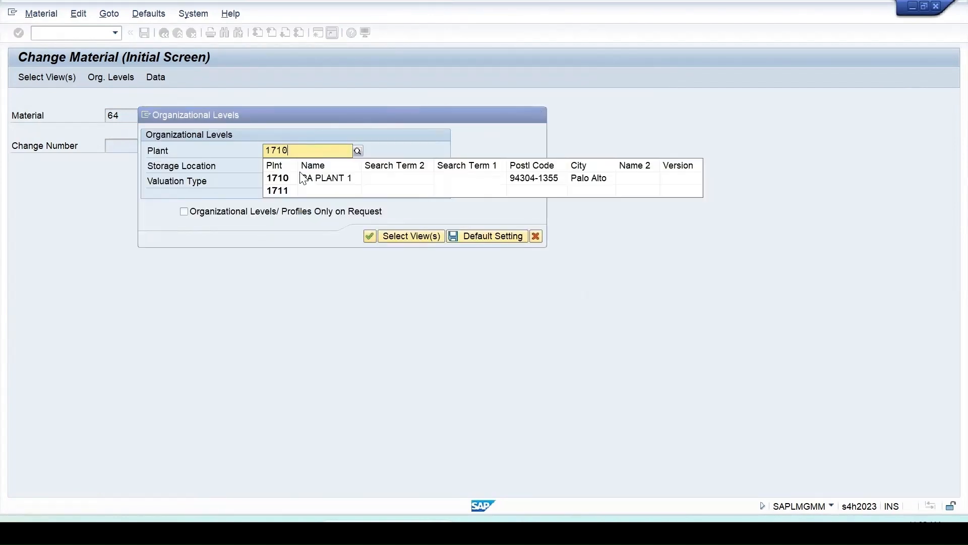
{"action": "key", "text": "Return"}
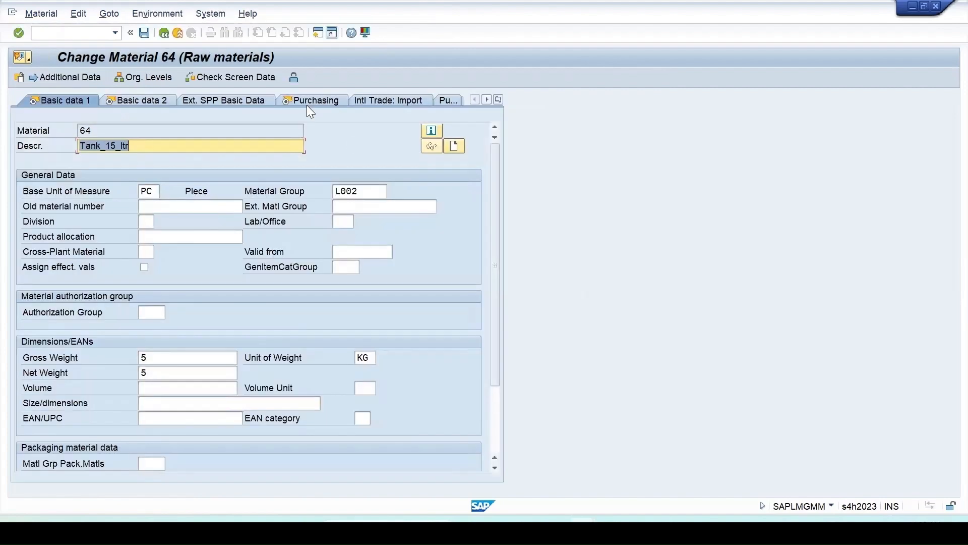
{"action": "left_click", "coordinate": [499, 99]}
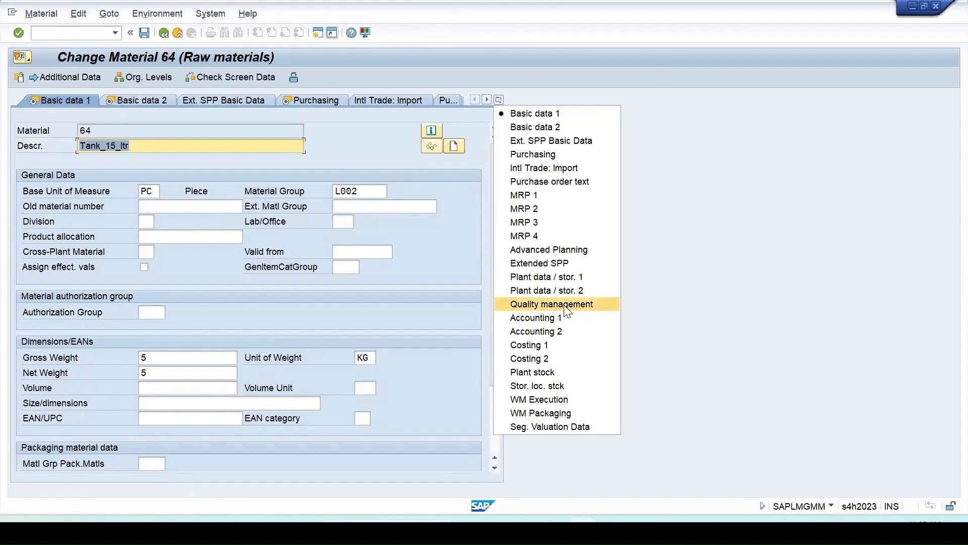
{"action": "left_click", "coordinate": [560, 304]}
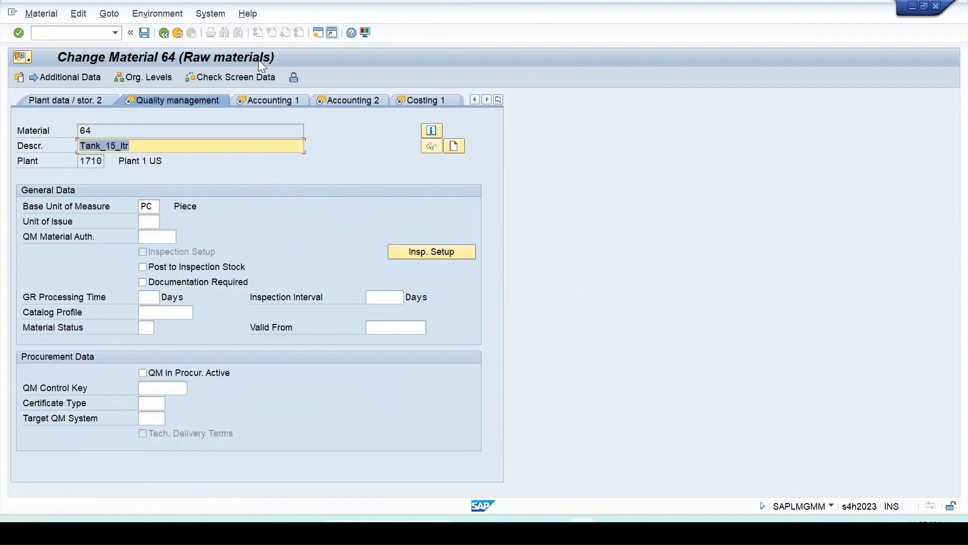
{"action": "left_click", "coordinate": [432, 250]}
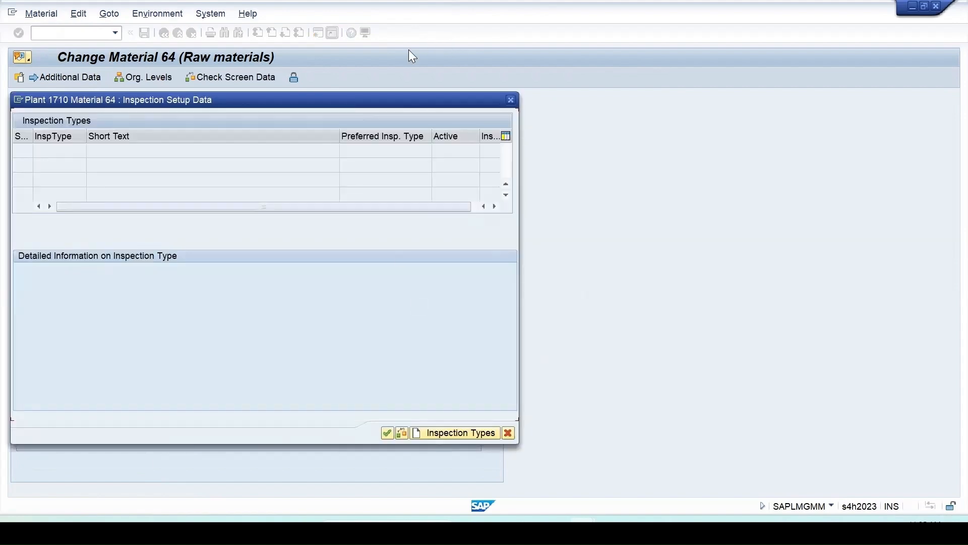